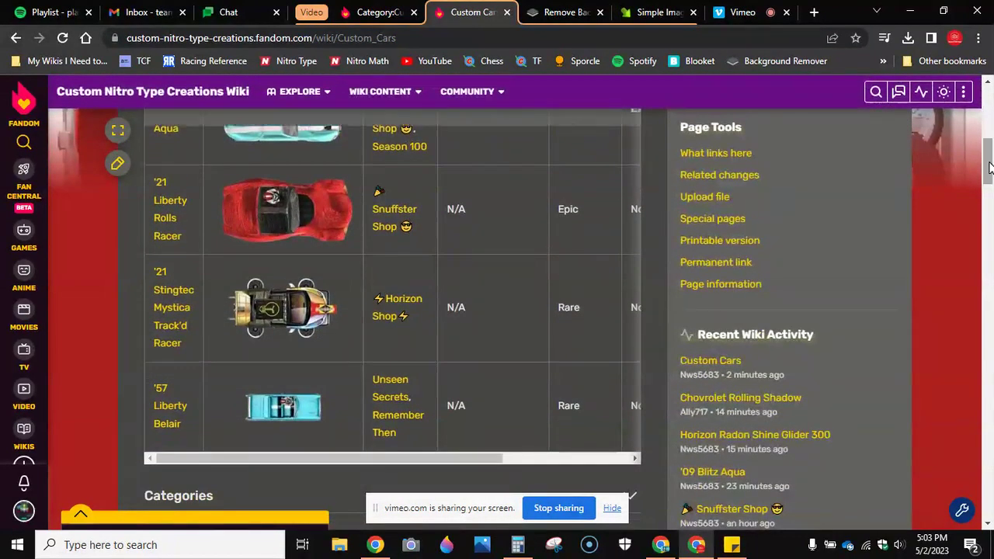
# Step: Examine the Custom Cars table and preview car images from it, including the '57 Liberty Belair
pyautogui.moveTo(363, 459)
pyautogui.mouseDown()
pyautogui.moveTo(509, 457)
pyautogui.moveTo(363, 442)
pyautogui.mouseUp()
pyautogui.moveTo(990, 183); pyautogui.dragTo(991, 152)
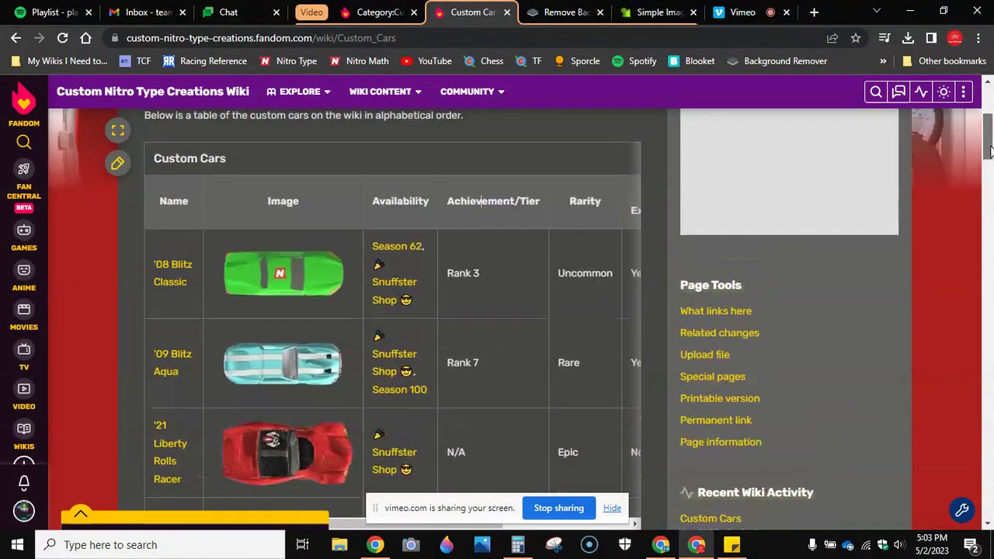
pyautogui.scroll(-3, 543, 184)
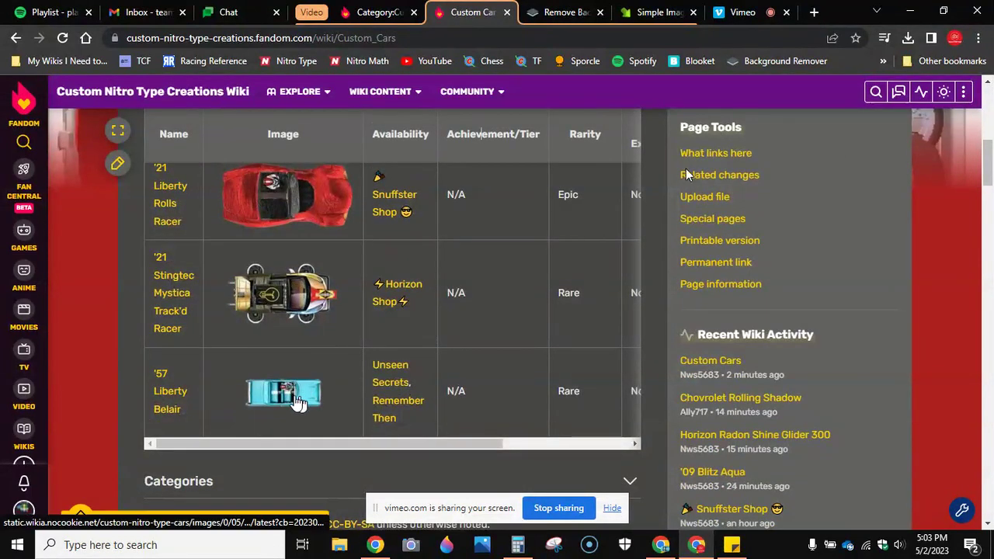
pyautogui.moveTo(992, 170); pyautogui.dragTo(991, 151)
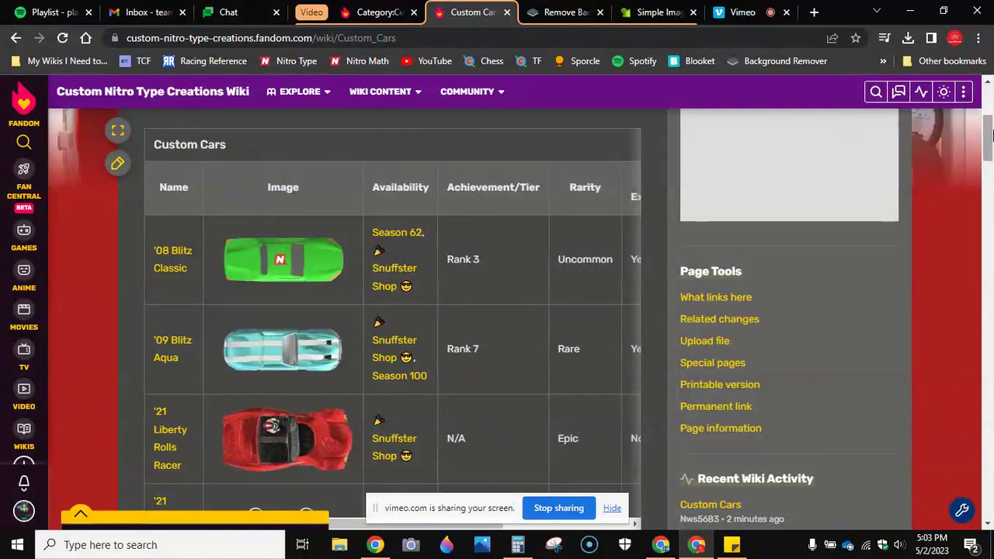
pyautogui.click(304, 454)
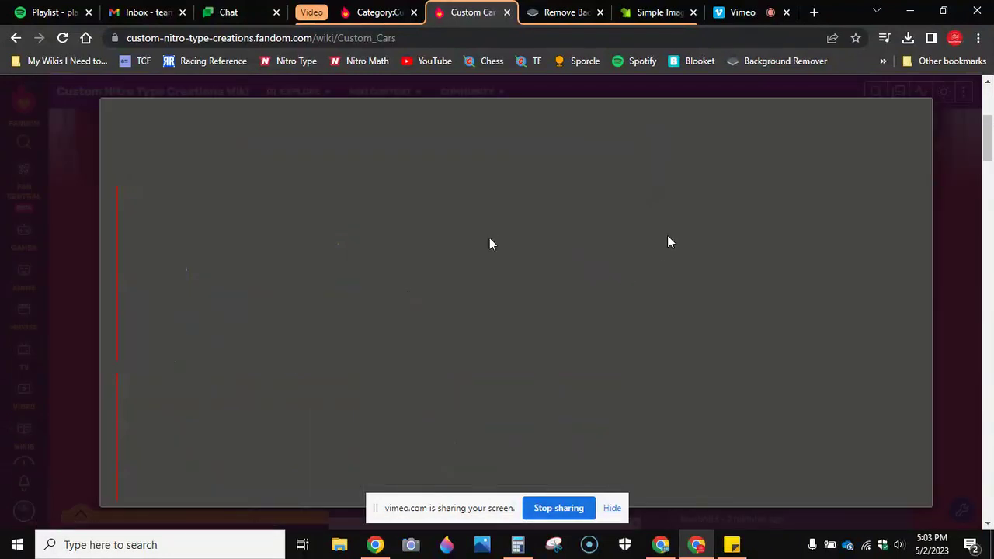
pyautogui.click(904, 124)
pyautogui.scroll(-4, 334, 312)
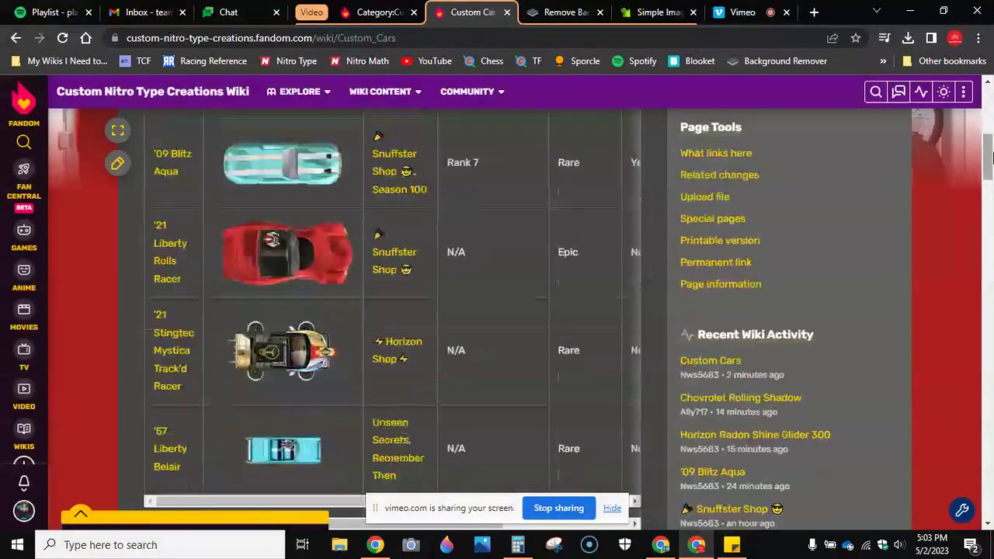
pyautogui.click(281, 358)
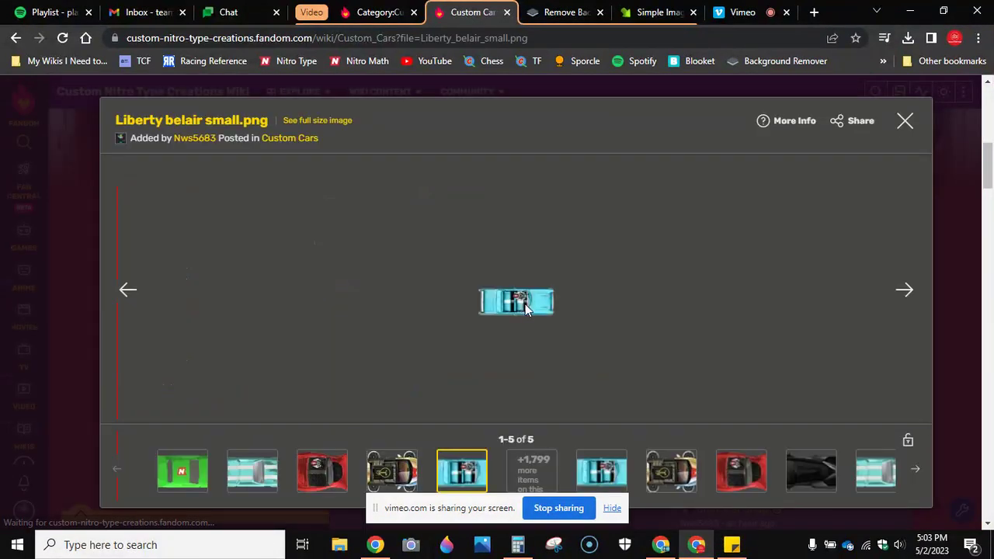
pyautogui.click(903, 124)
pyautogui.scroll(3, 989, 157)
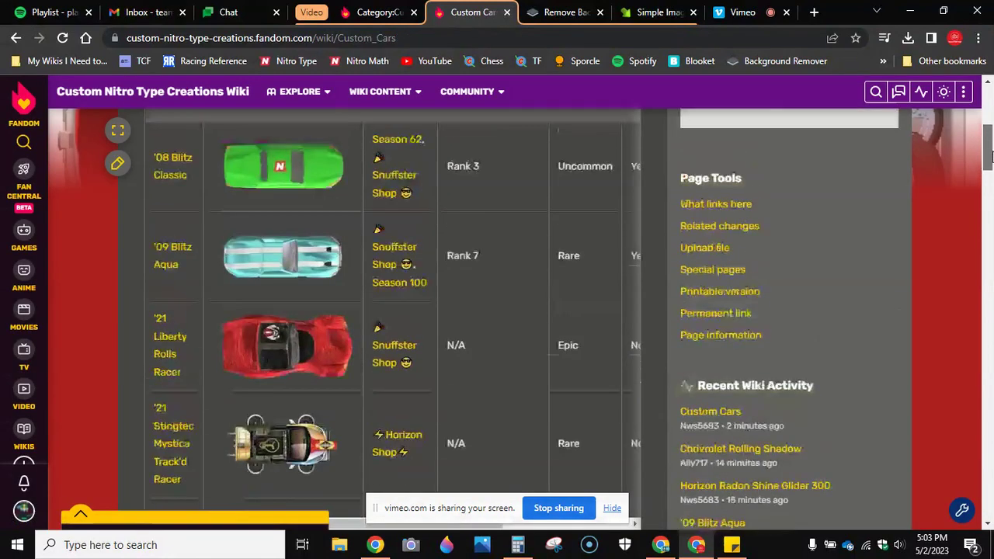
pyautogui.scroll(4, 989, 158)
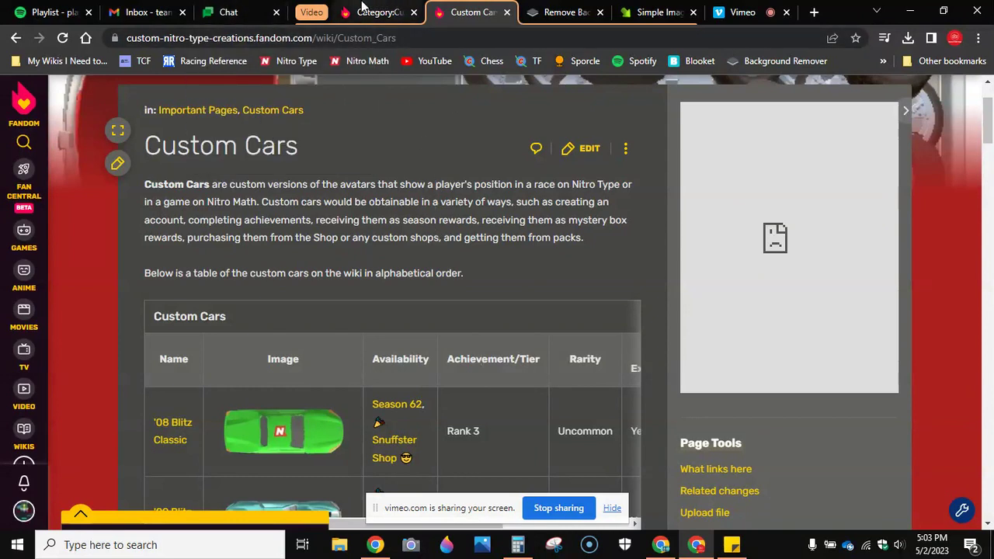
# Step: Open the '59 Liberty El Dorado page from the Custom Cars category in a new tab and show its infobox
pyautogui.moveTo(362, 6)
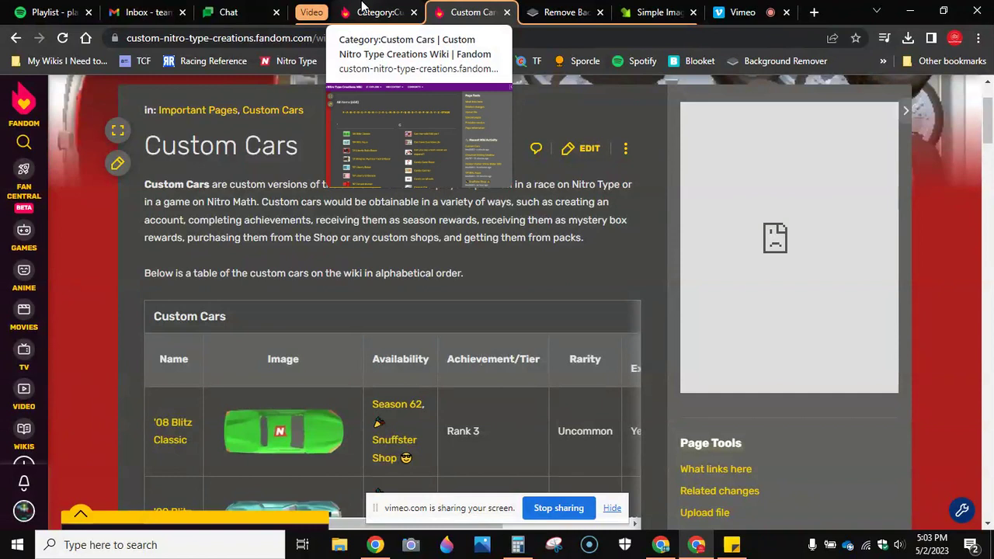
pyautogui.click(362, 7)
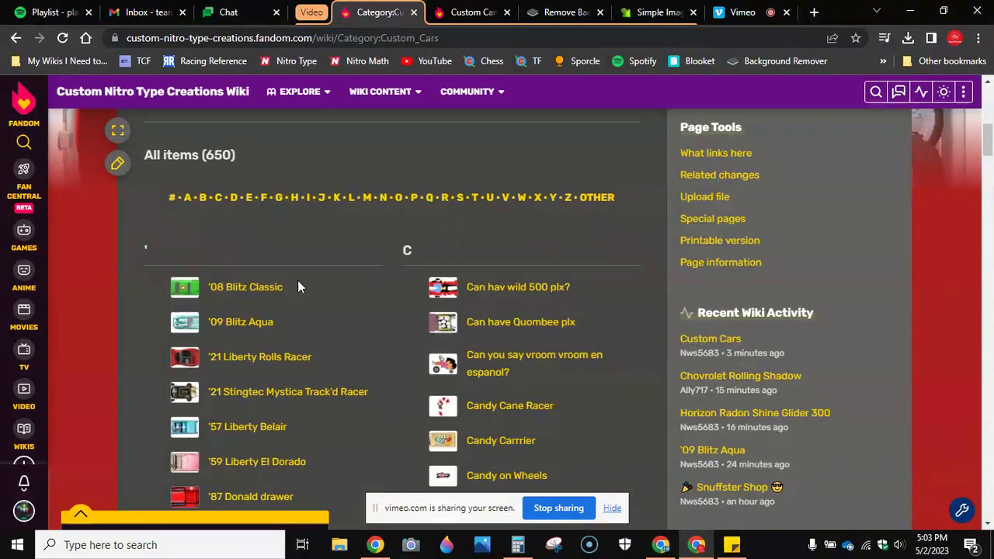
pyautogui.moveTo(989, 148); pyautogui.dragTo(991, 157)
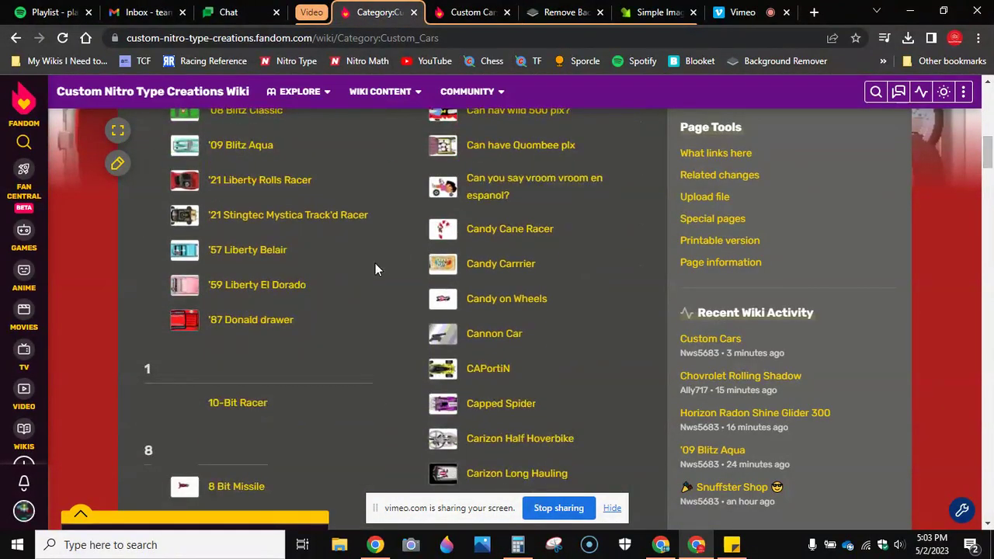
pyautogui.rightClick(250, 286)
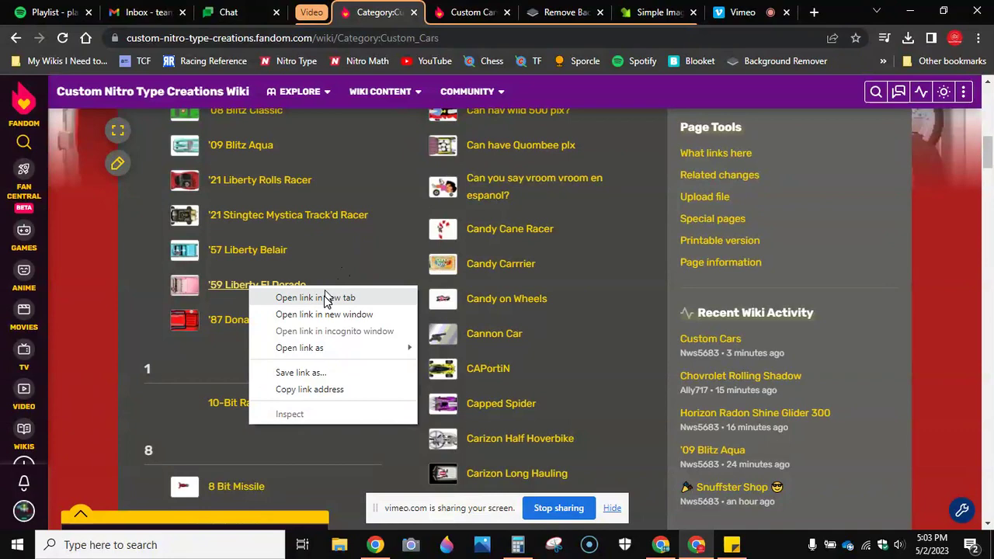
pyautogui.click(327, 299)
pyautogui.click(501, 11)
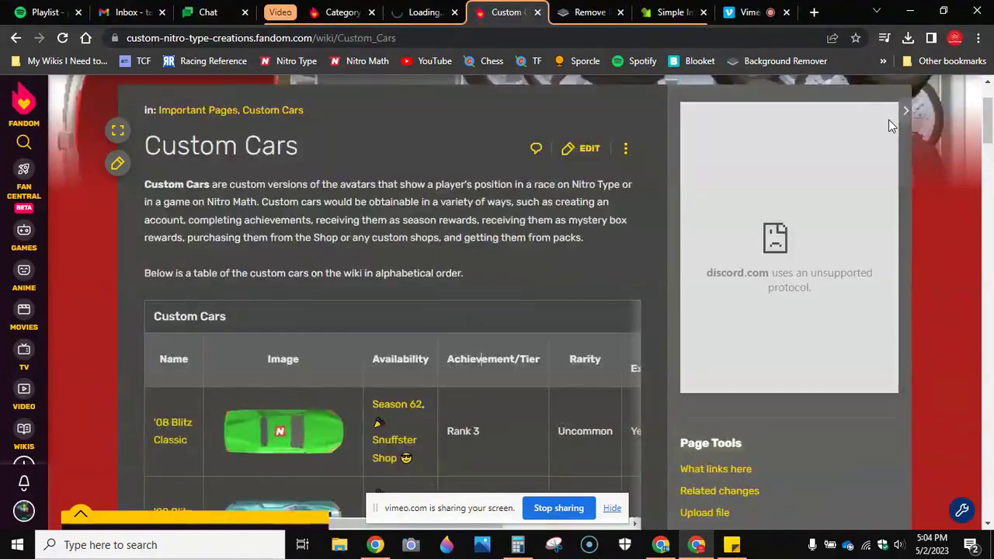
pyautogui.moveTo(988, 131)
pyautogui.mouseDown()
pyautogui.moveTo(989, 176)
pyautogui.moveTo(989, 144)
pyautogui.mouseUp()
pyautogui.click(427, 11)
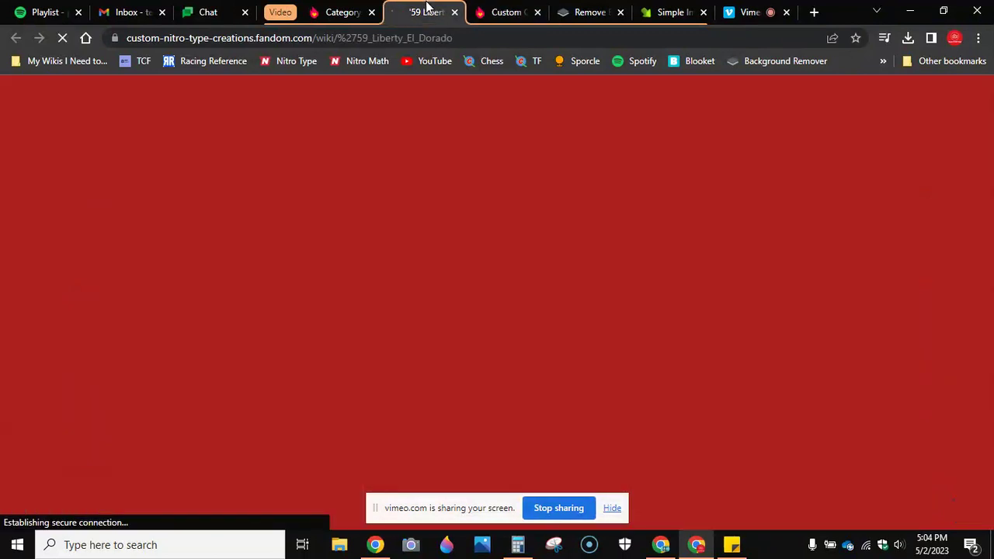
pyautogui.scroll(-3, 901, 194)
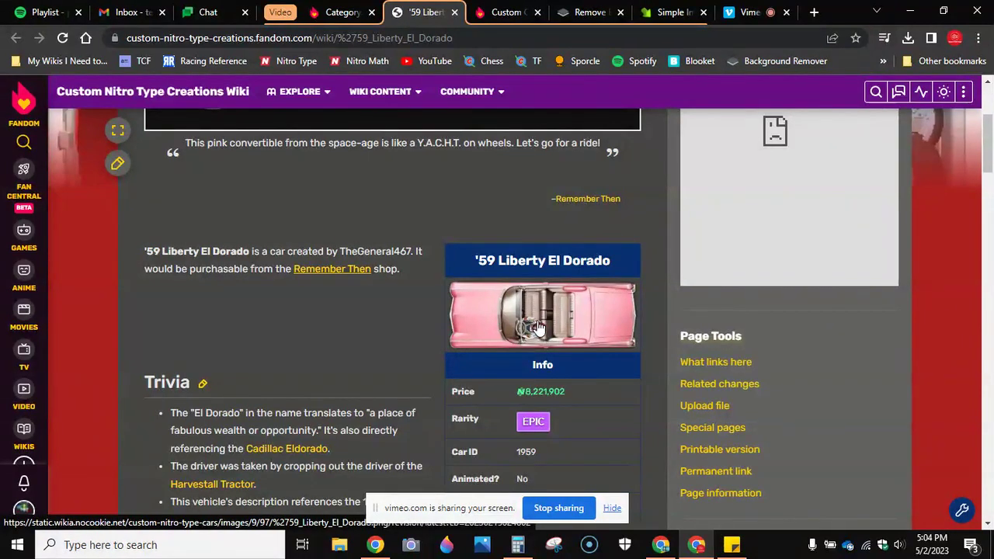
# Step: Open the file page of the '59 Liberty El Dorado car image and copy the image's address
pyautogui.click(537, 327)
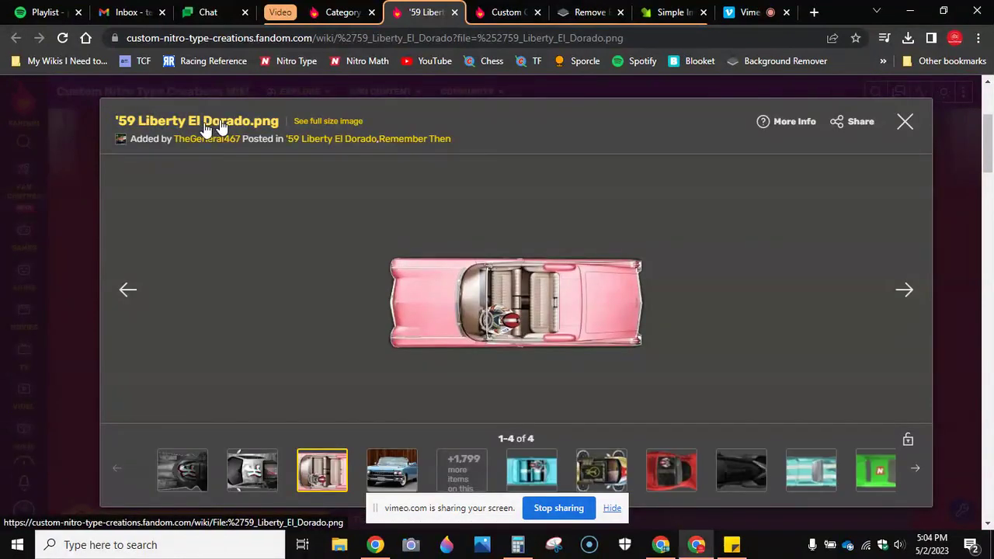
pyautogui.click(206, 128)
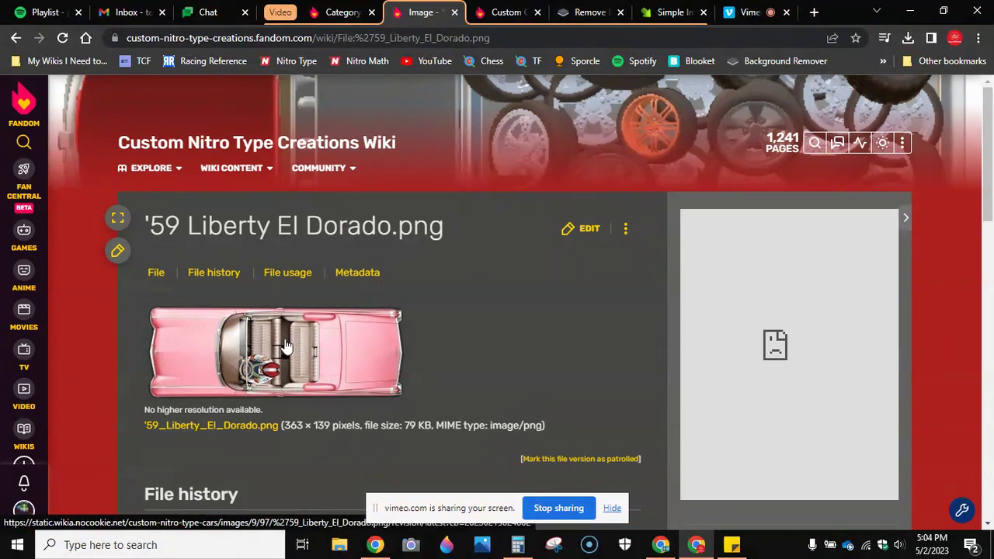
pyautogui.rightClick(261, 361)
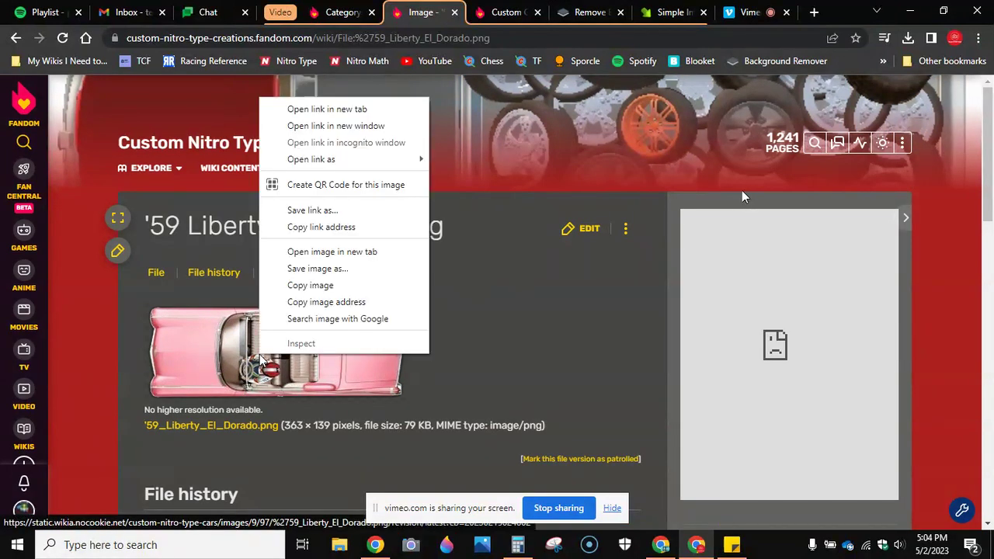
pyautogui.click(324, 303)
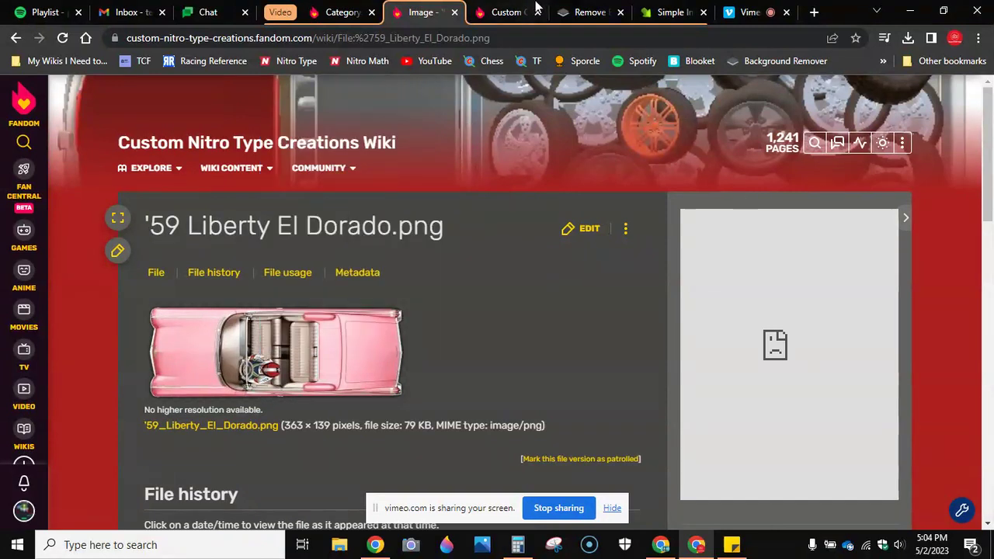
# Step: Switch to remove.bg and remove the El Dorado image's background by submitting the copied image URL
pyautogui.click(575, 10)
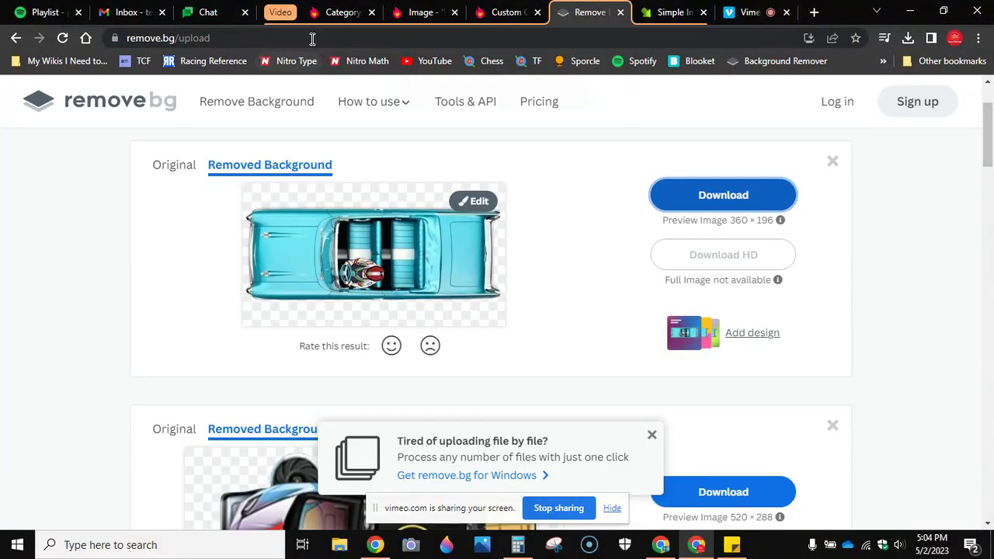
pyautogui.scroll(2, 983, 124)
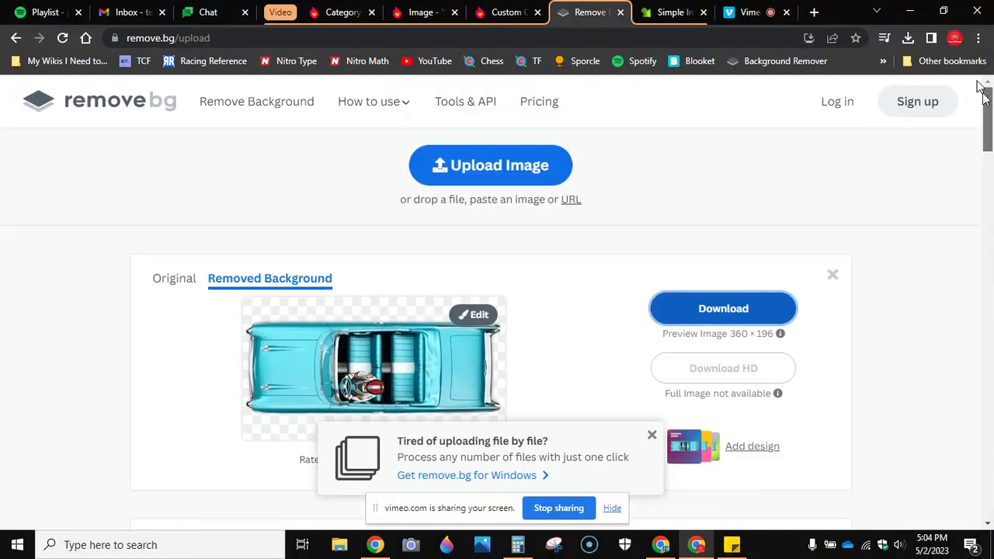
pyautogui.click(573, 202)
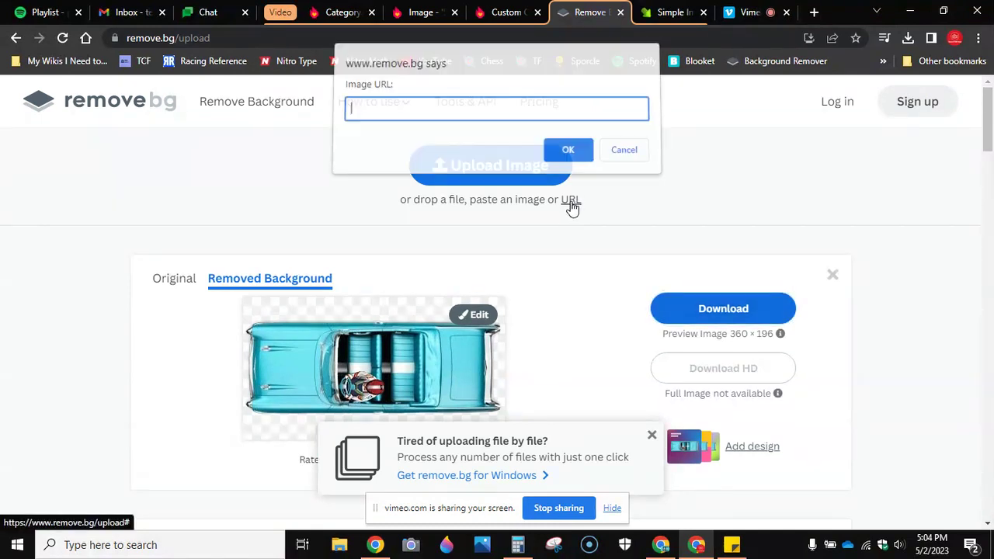
pyautogui.hotkey('ctrl', 'v')
pyautogui.press('Return')
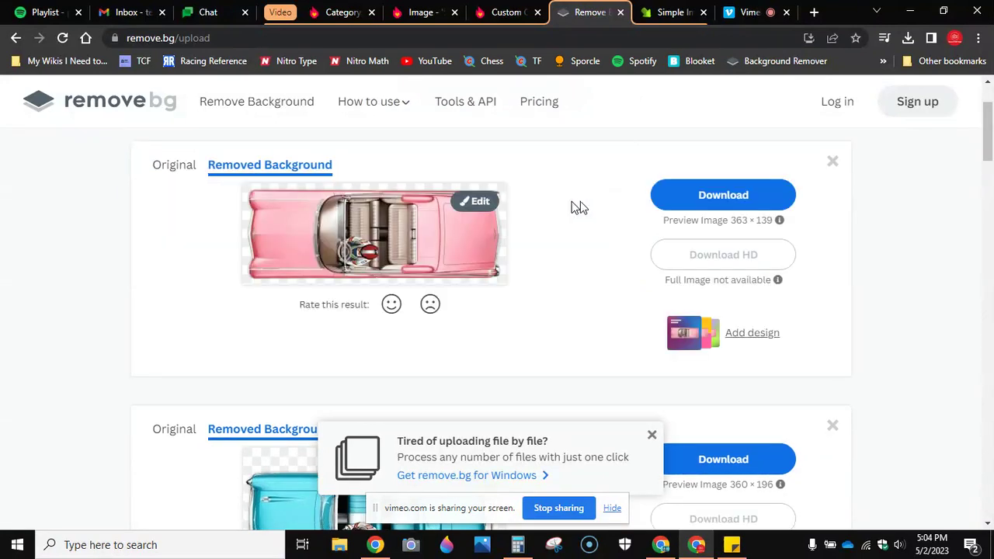
# Step: Open the pink car cutout in the editor's Erase / Restore mode with the Erase brush selected
pyautogui.click(478, 202)
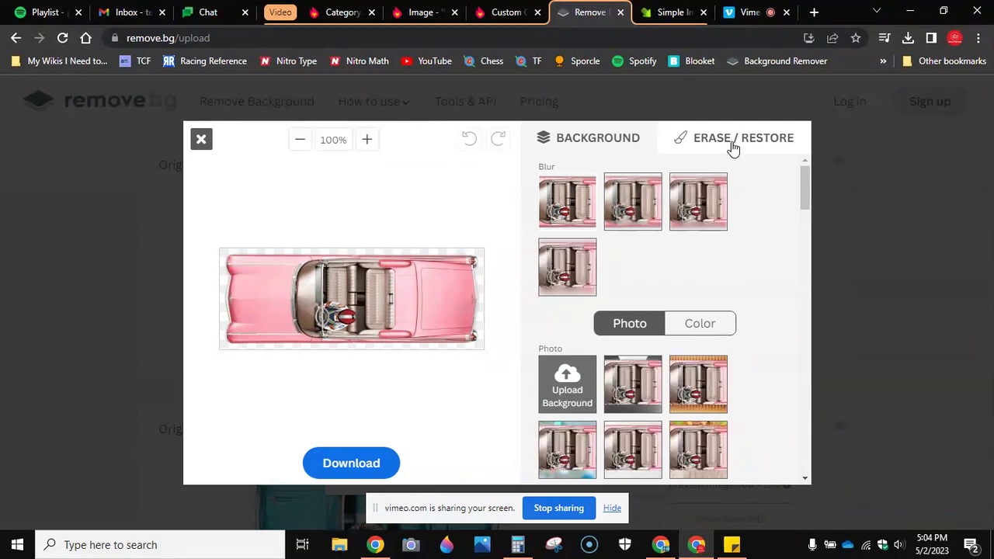
pyautogui.click(733, 146)
pyautogui.click(634, 311)
pyautogui.click(681, 317)
pyautogui.click(634, 317)
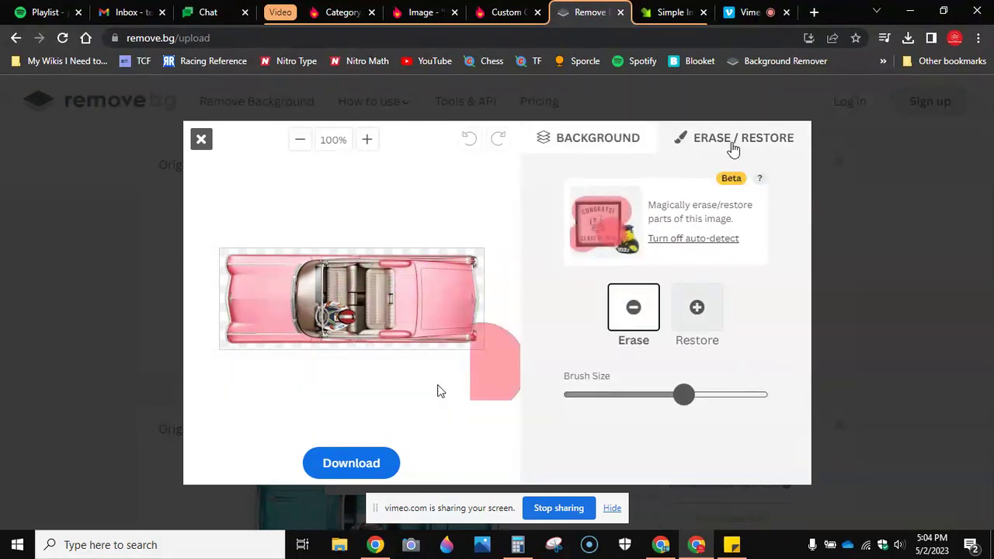
# Step: Download the background-free car image and close the editor
pyautogui.click(346, 464)
pyautogui.click(535, 329)
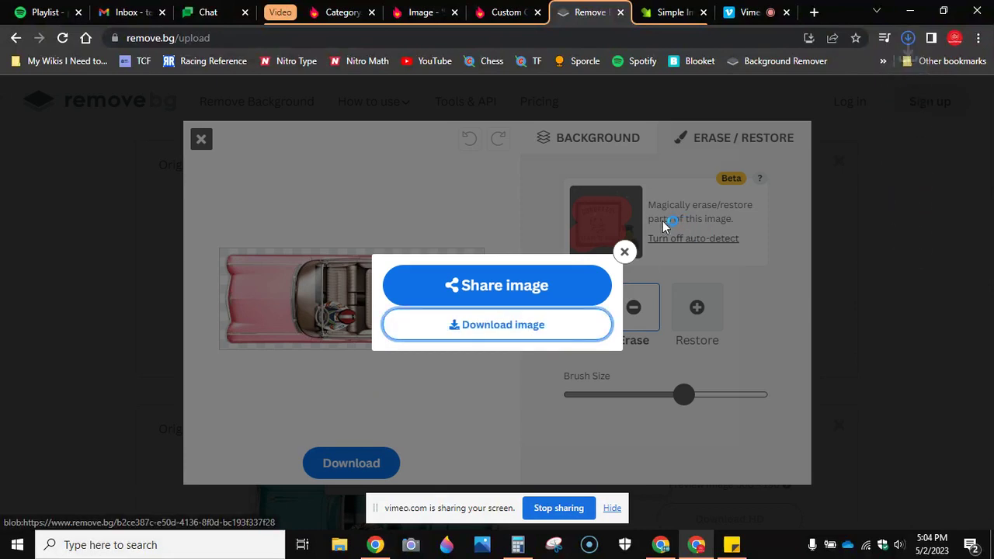
pyautogui.click(624, 256)
pyautogui.click(624, 257)
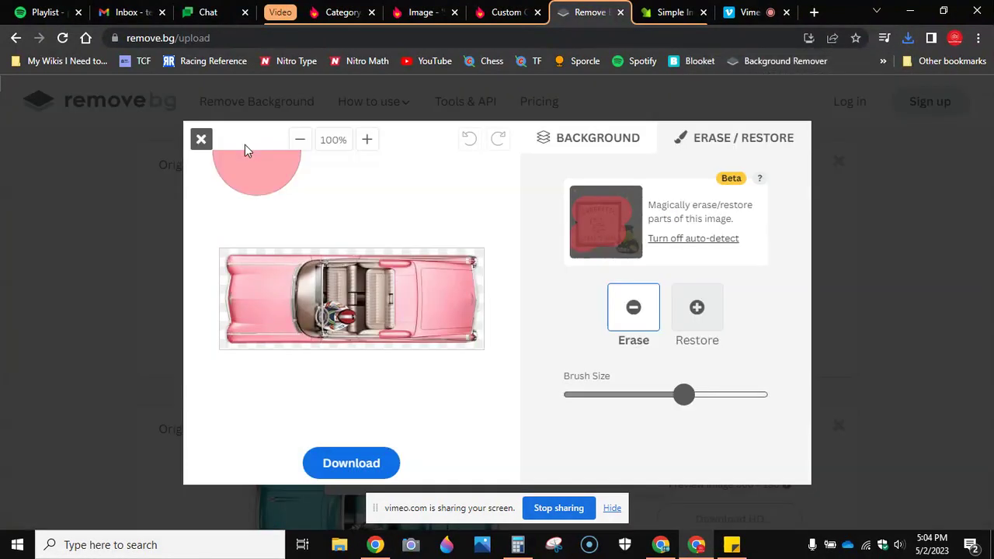
pyautogui.click(204, 144)
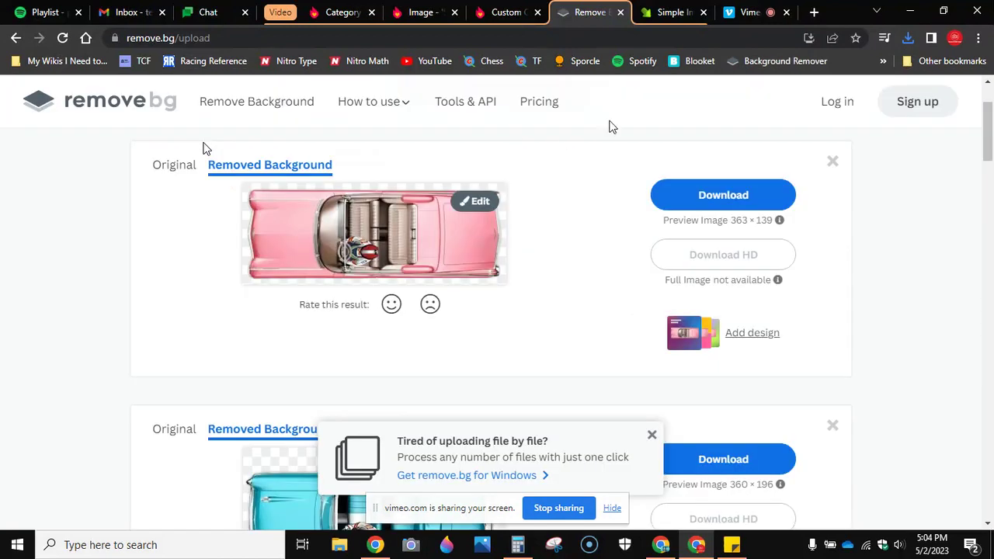
# Step: Switch to Simple Image Resizer, define the new size by Dimensions (px), and dismiss the previous image's resize notice
pyautogui.click(663, 8)
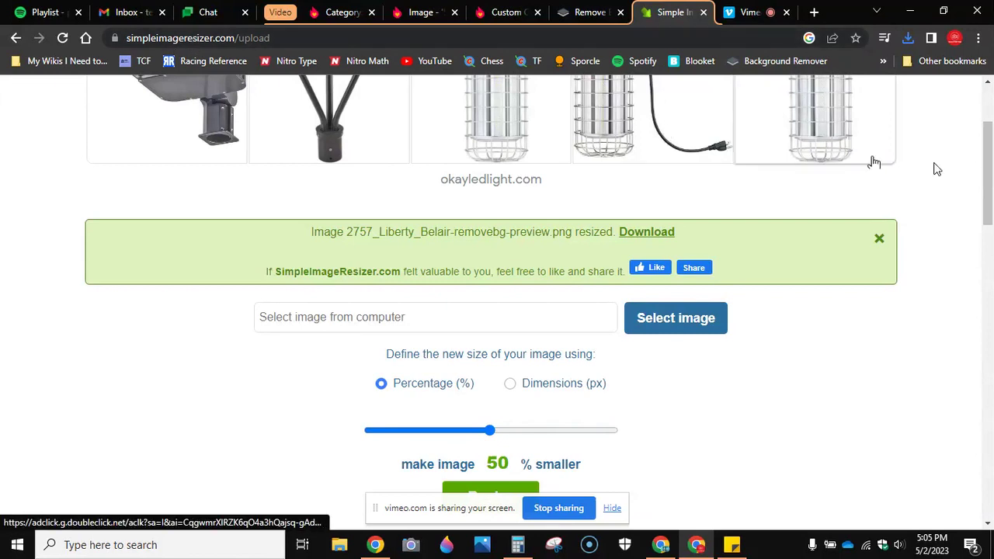
pyautogui.click(510, 386)
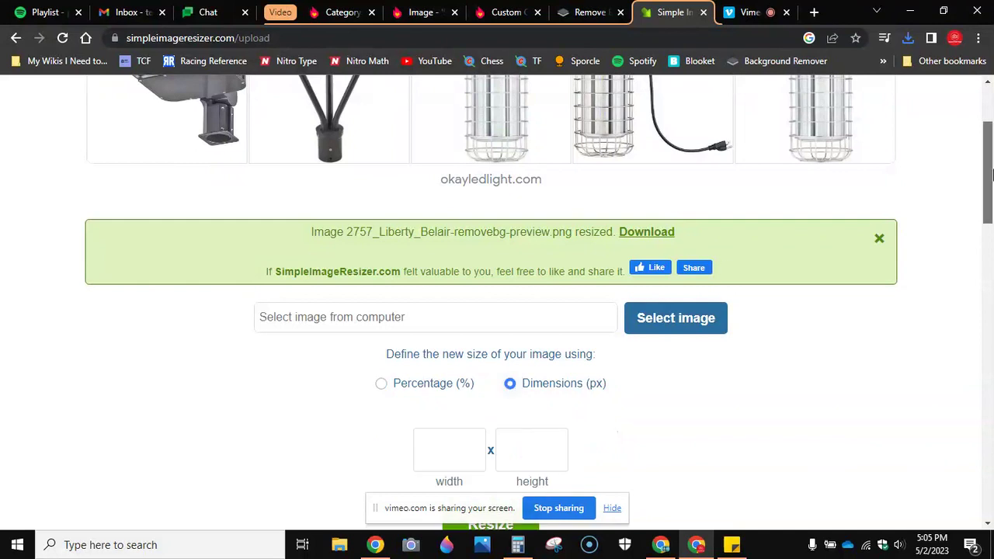
pyautogui.scroll(-1, 993, 183)
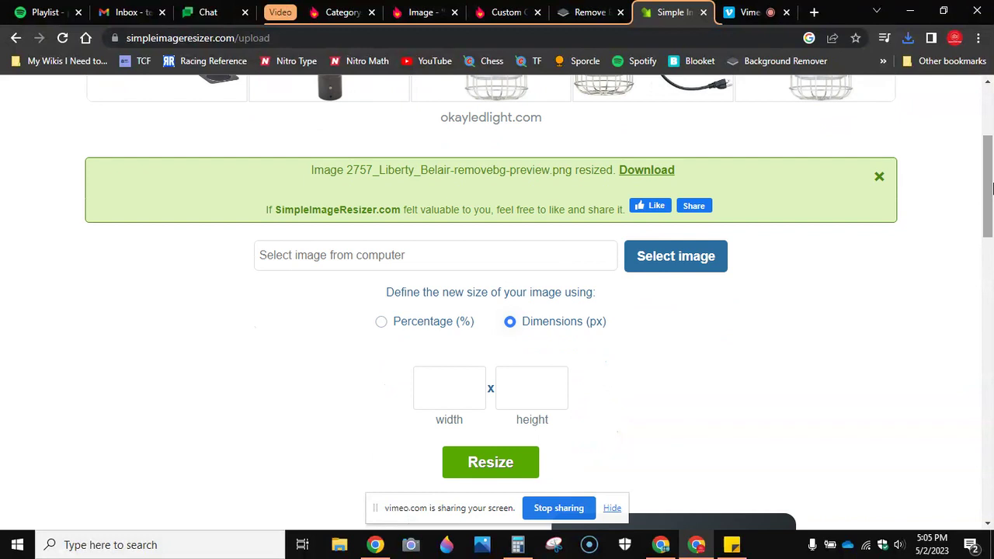
pyautogui.click(880, 179)
pyautogui.scroll(-2, 992, 171)
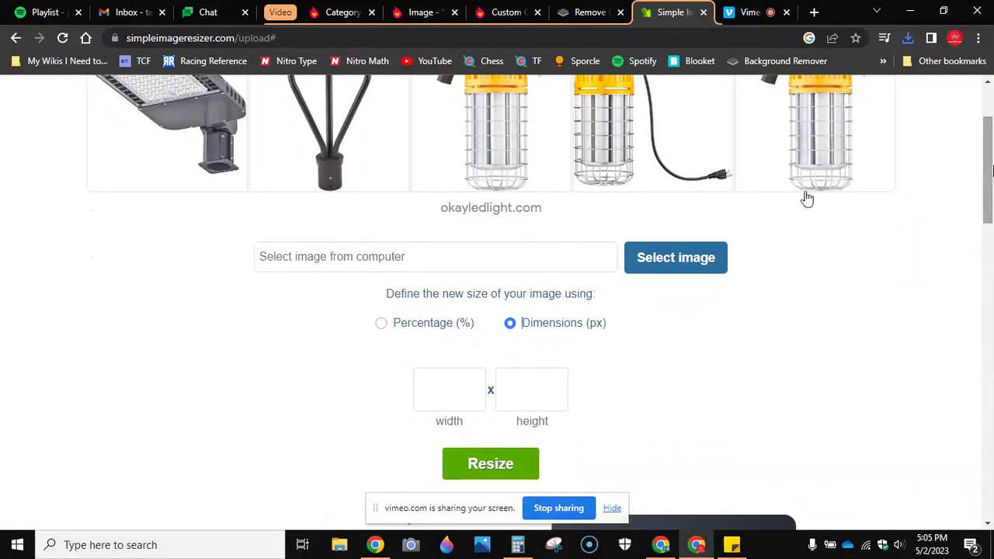
# Step: Choose _2759_Liberty_El_Dorado-removebg-preview.png as the image for resizing
pyautogui.click(446, 255)
pyautogui.click(671, 260)
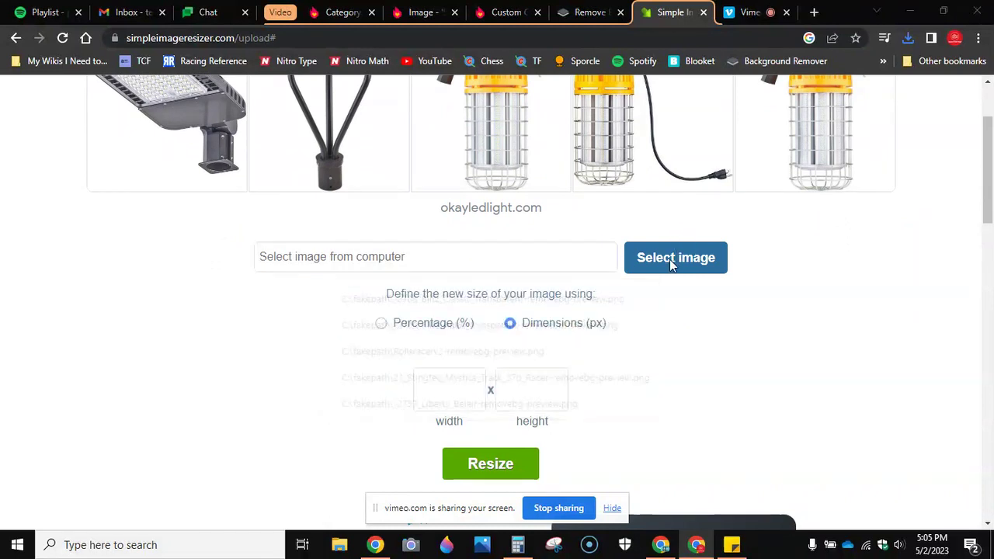
pyautogui.click(165, 162)
pyautogui.doubleClick(157, 165)
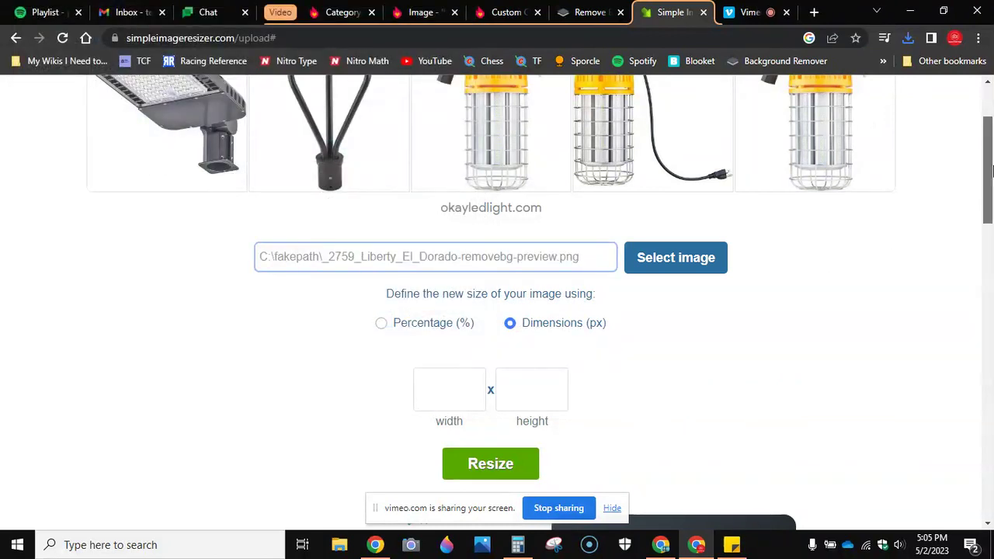
# Step: Look up the original size on the '59 Liberty El Dorado.png wiki page and start a division of 363 in Calculator
pyautogui.scroll(-1, 907, 195)
pyautogui.click(440, 317)
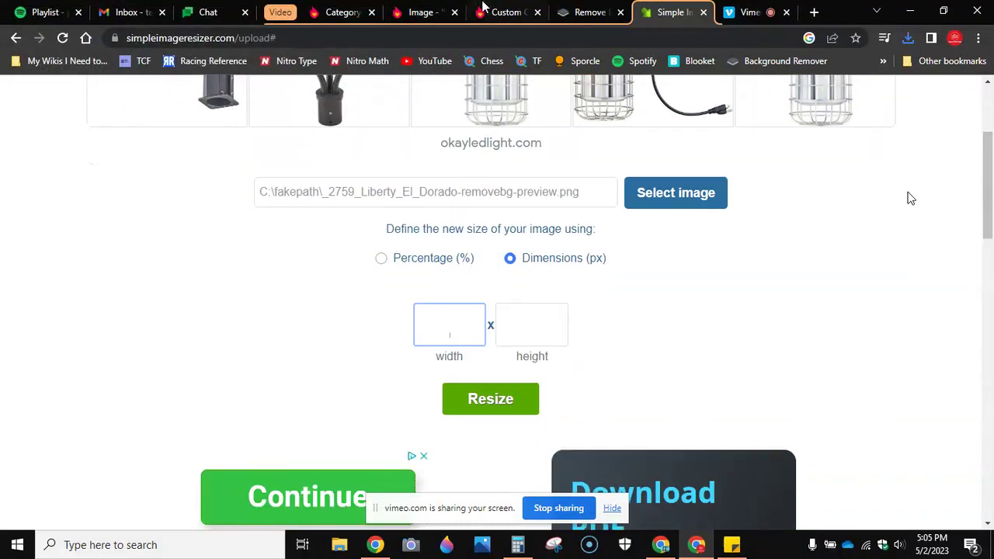
pyautogui.click(423, 11)
pyautogui.scroll(-1, 257, 326)
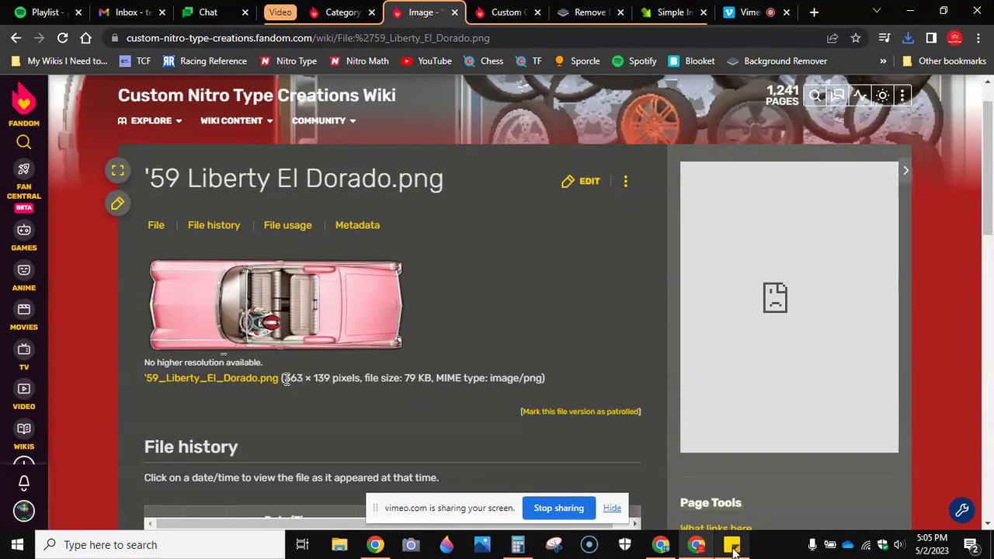
pyautogui.click(518, 544)
pyautogui.click(781, 304)
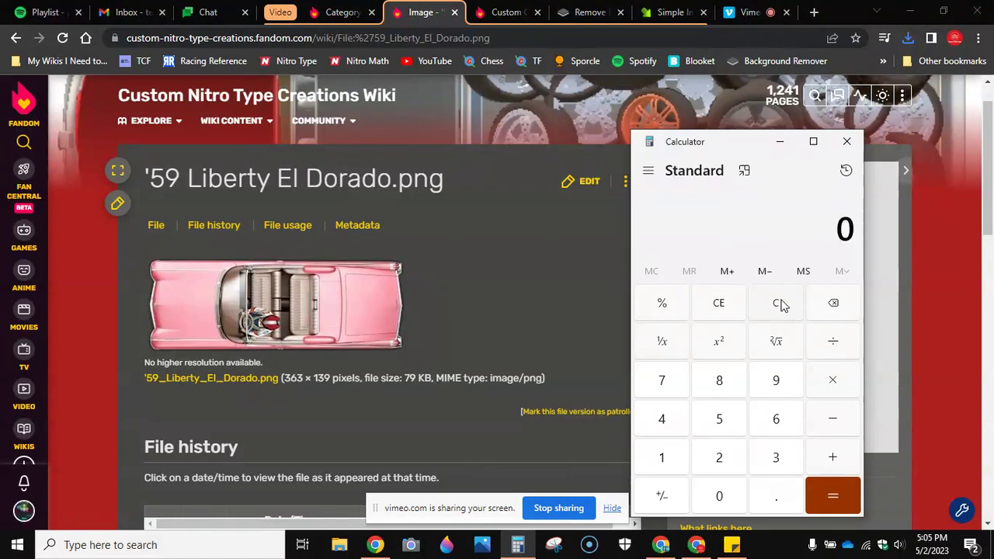
pyautogui.write('363')
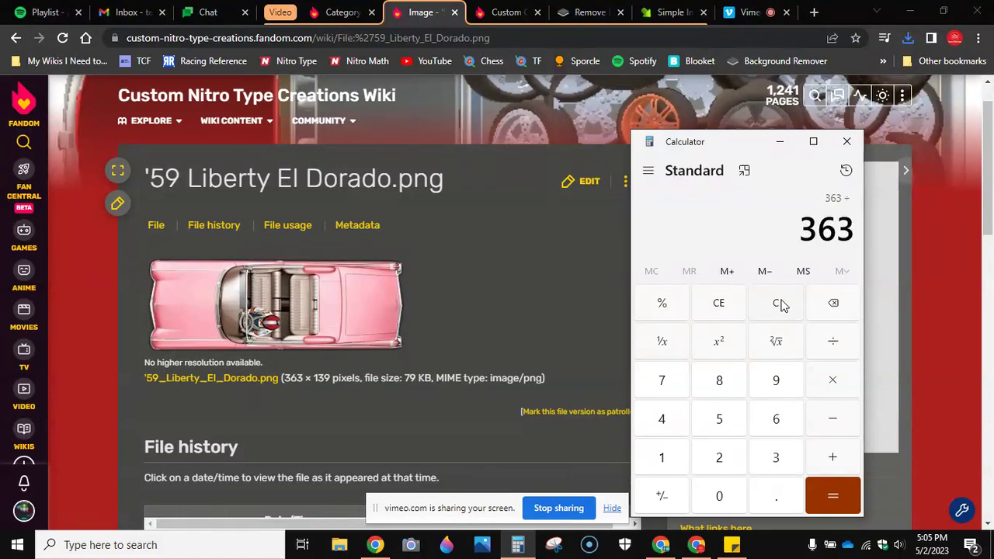
# Step: Look up the divisor in the small car images sticky note and divide 363 by 3.357142857142857 in Calculator
pyautogui.click(732, 545)
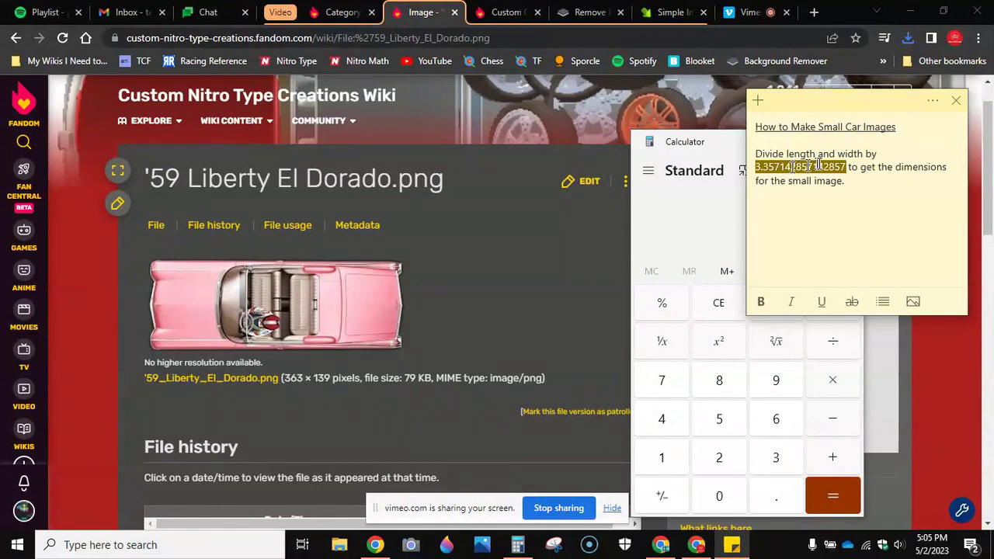
pyautogui.click(712, 202)
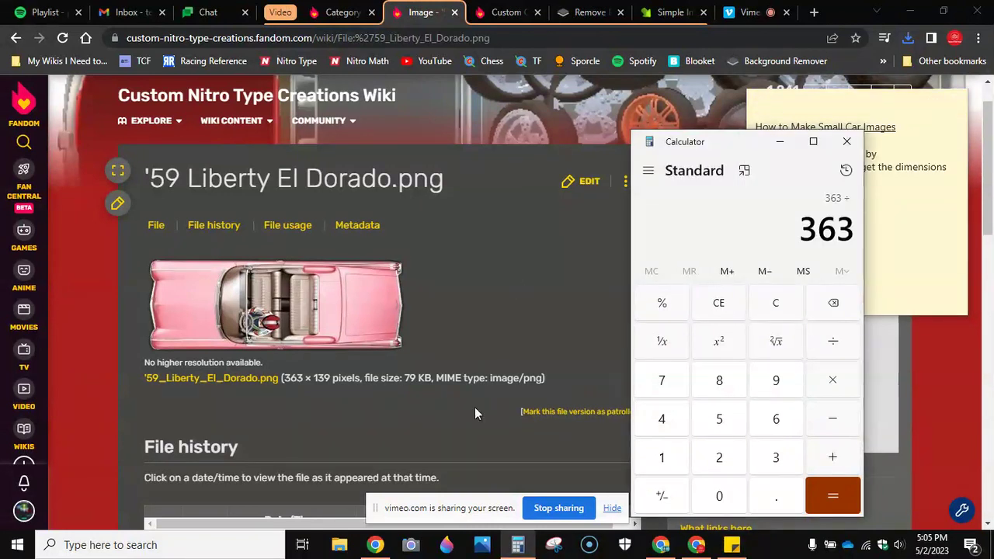
pyautogui.click(752, 12)
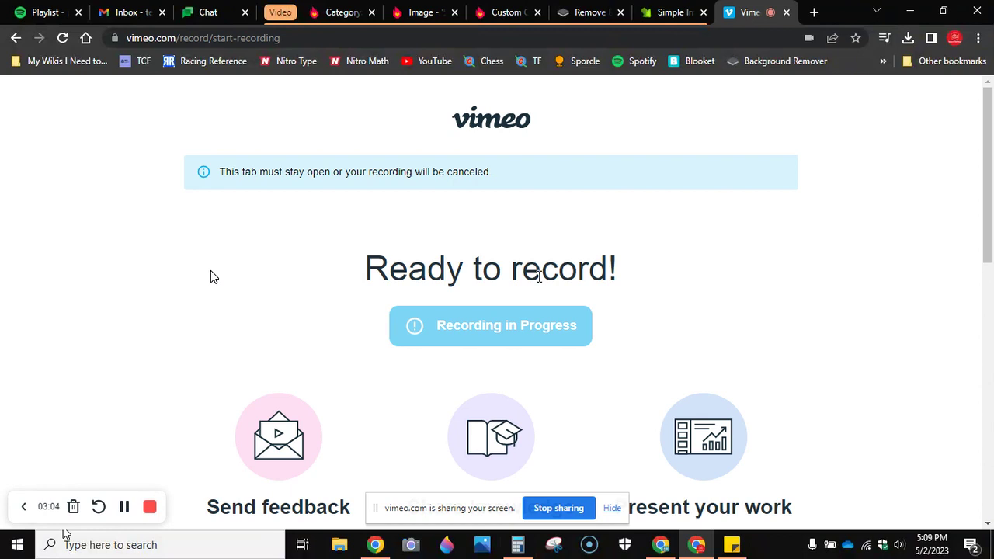
pyautogui.click(731, 544)
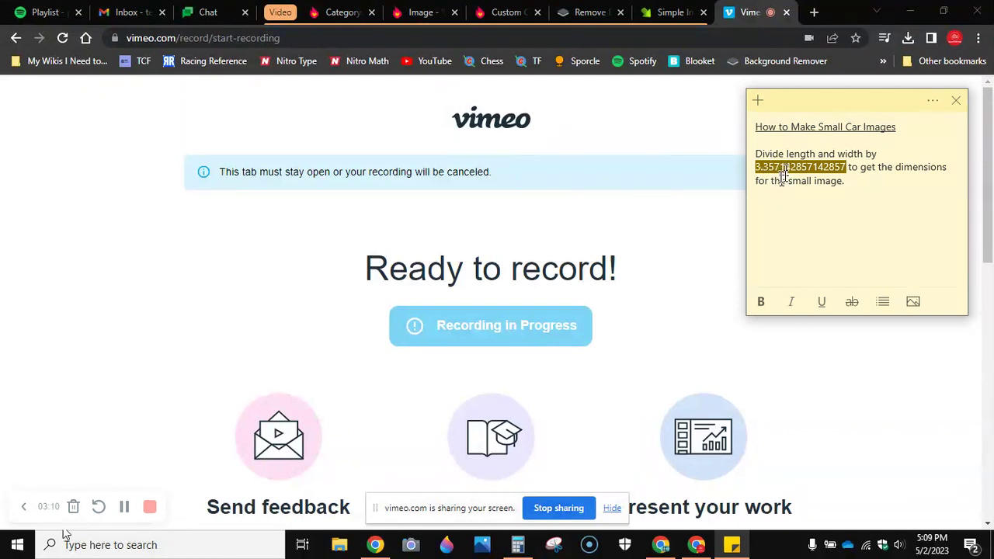
pyautogui.click(520, 547)
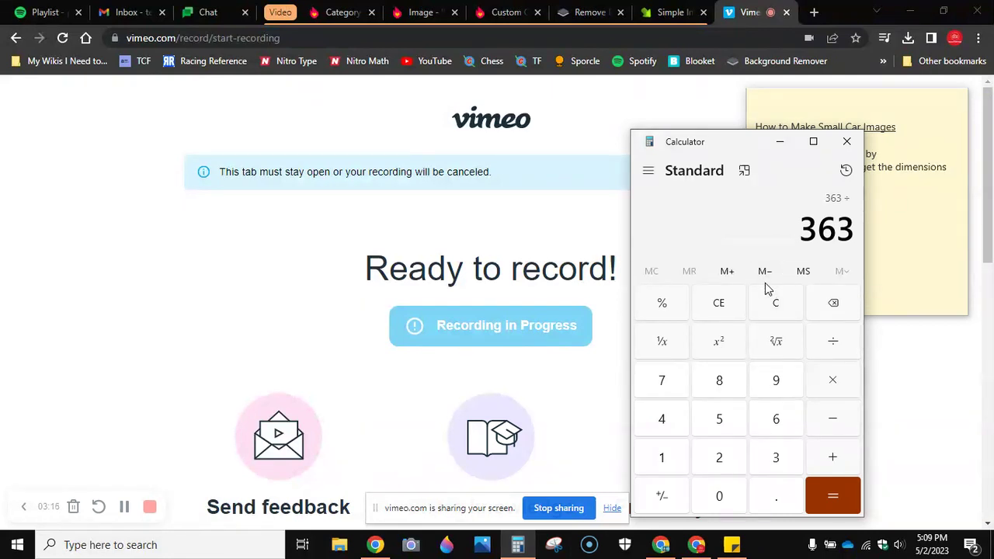
pyautogui.write('3.357142857142857')
pyautogui.press('Return')
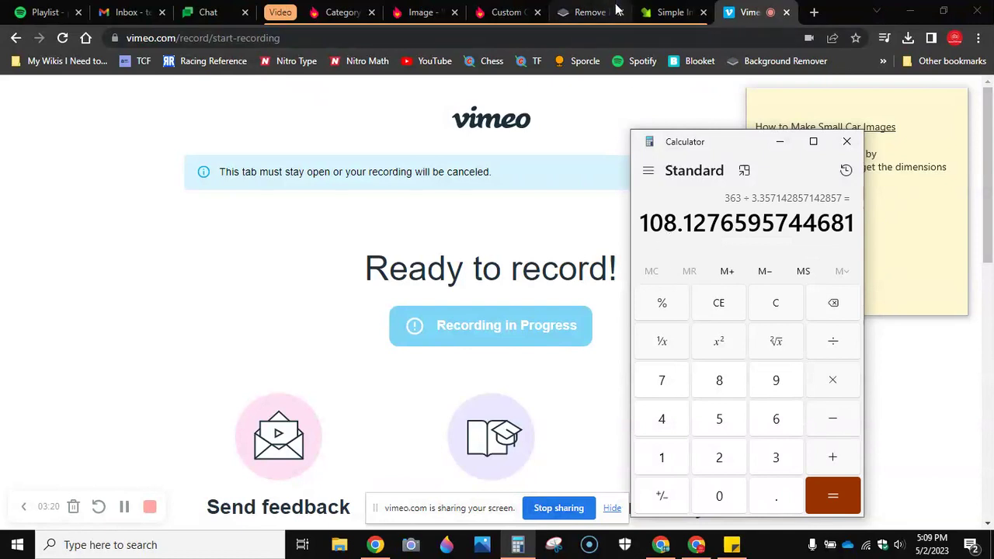
# Step: Switch back to Simple Image Resizer and set the new image width to 108 px
pyautogui.click(586, 11)
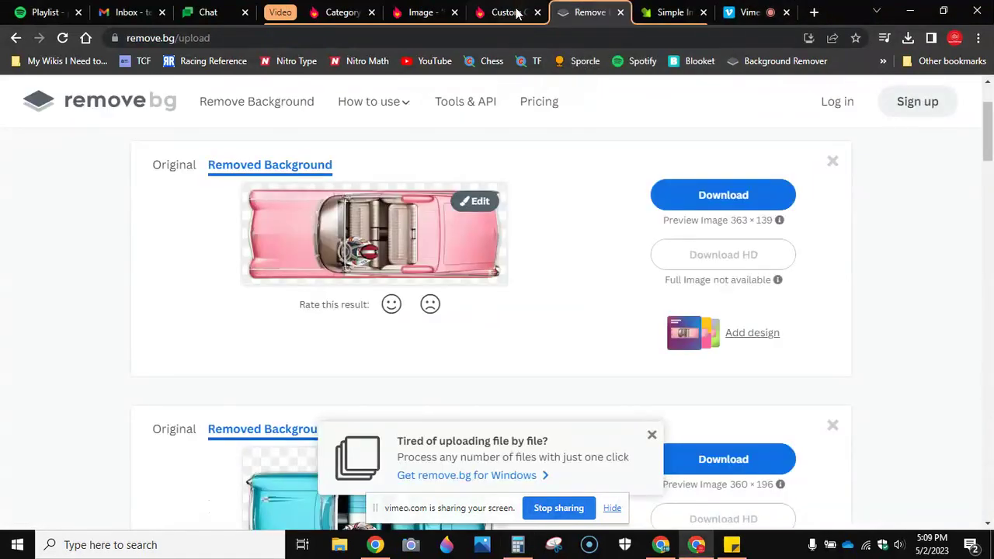
pyautogui.click(668, 12)
pyautogui.write('108')
pyautogui.press('Tab')
# Step: Look up the original height on the wiki file page and divide 139 by 3.357142857142857 in Calculator
pyautogui.click(423, 12)
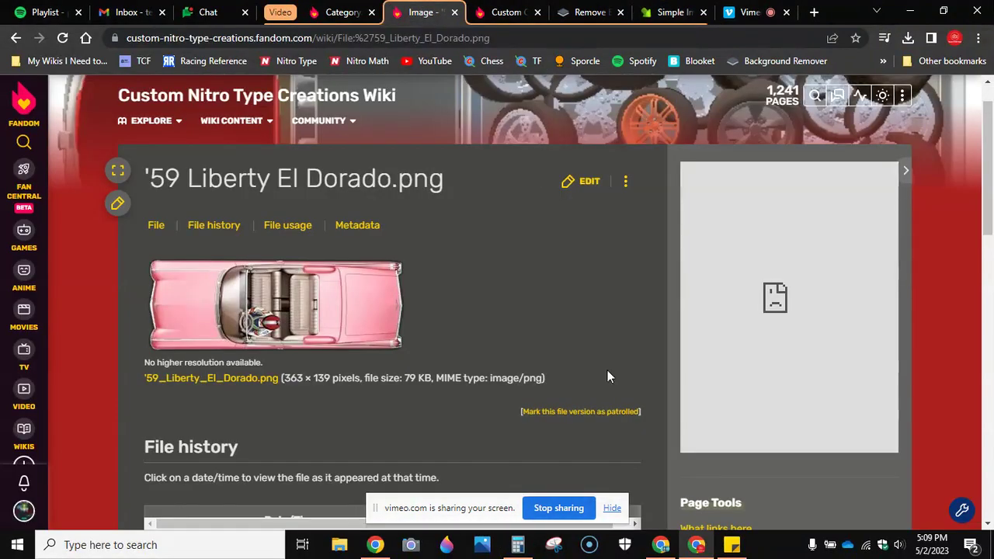
pyautogui.scroll(-1, 736, 505)
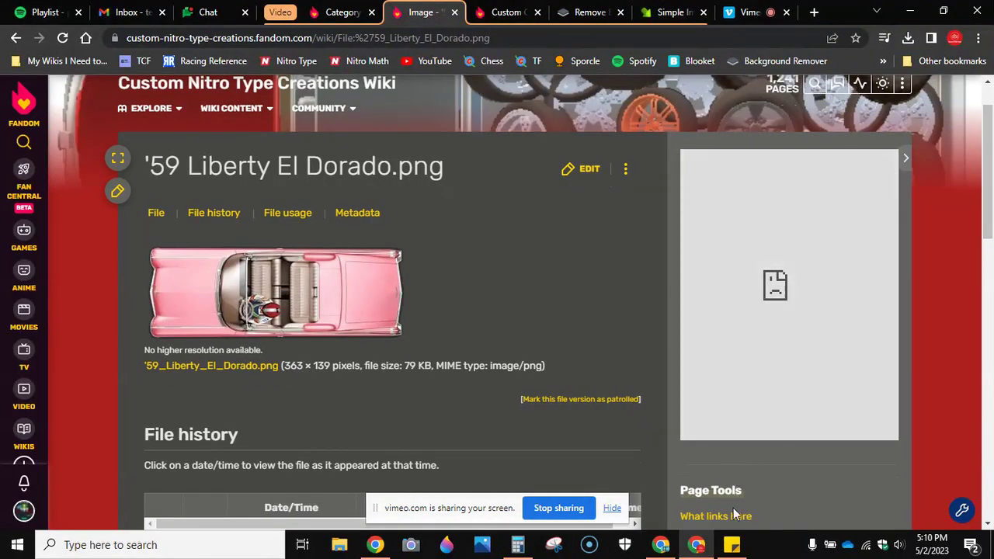
pyautogui.click(518, 545)
pyautogui.write('139')
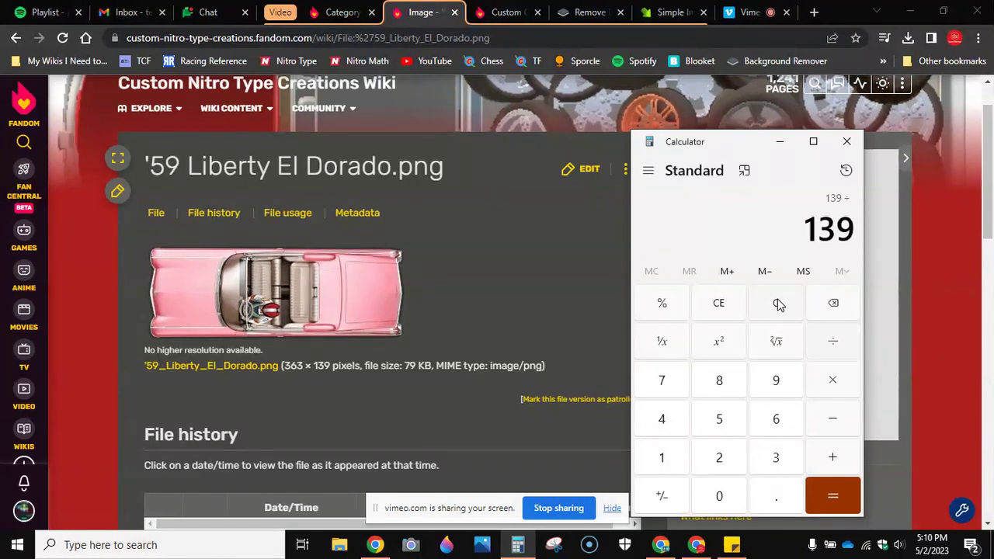
pyautogui.write('3.357142857142857')
pyautogui.press('Return')
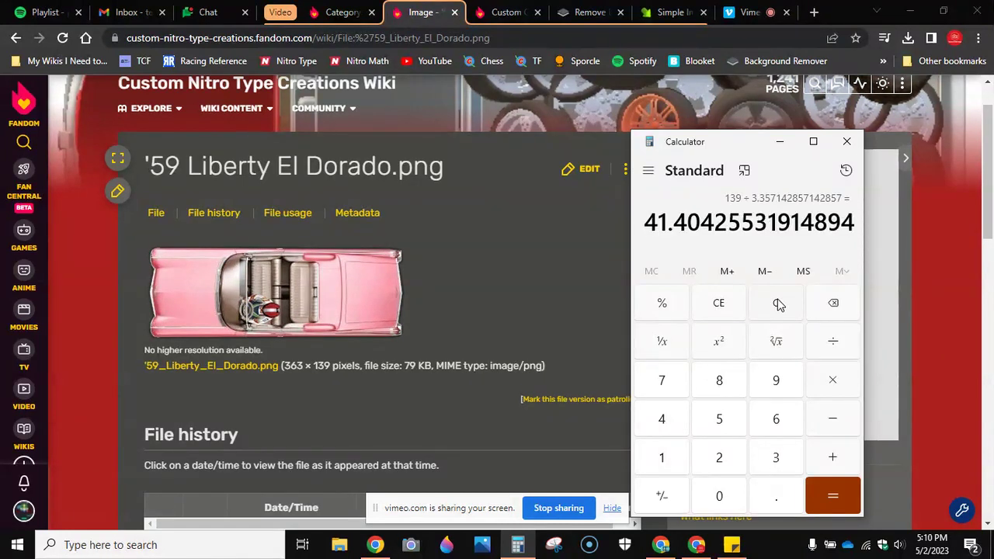
# Step: Set the new height to 41 px in Simple Image Resizer and resize the car image
pyautogui.click(669, 11)
pyautogui.write('41')
pyautogui.click(497, 410)
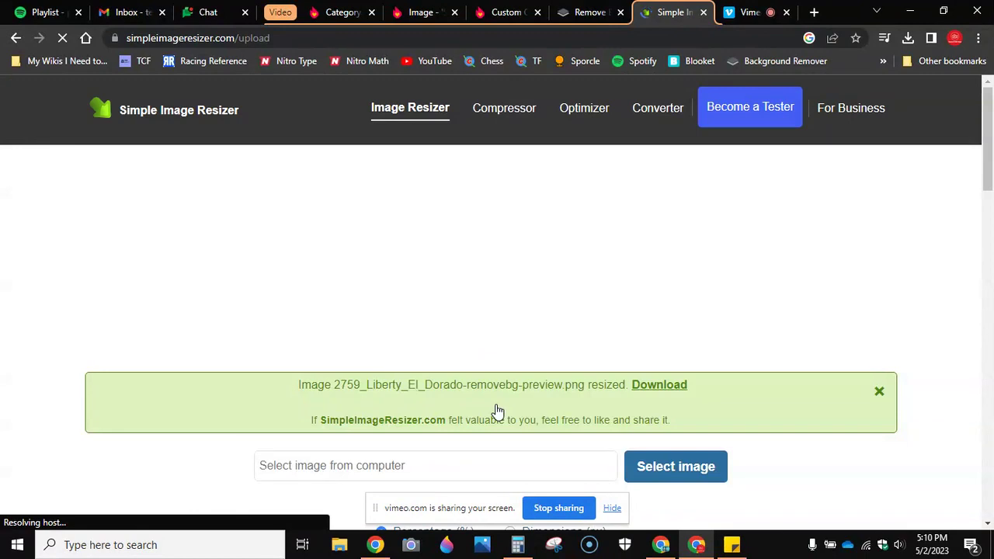
# Step: Open the resized car image from the resizer and save it as 2759_Liberty_El_Dorado-removebg-preview_108x41.png
pyautogui.moveTo(988, 159); pyautogui.dragTo(988, 206)
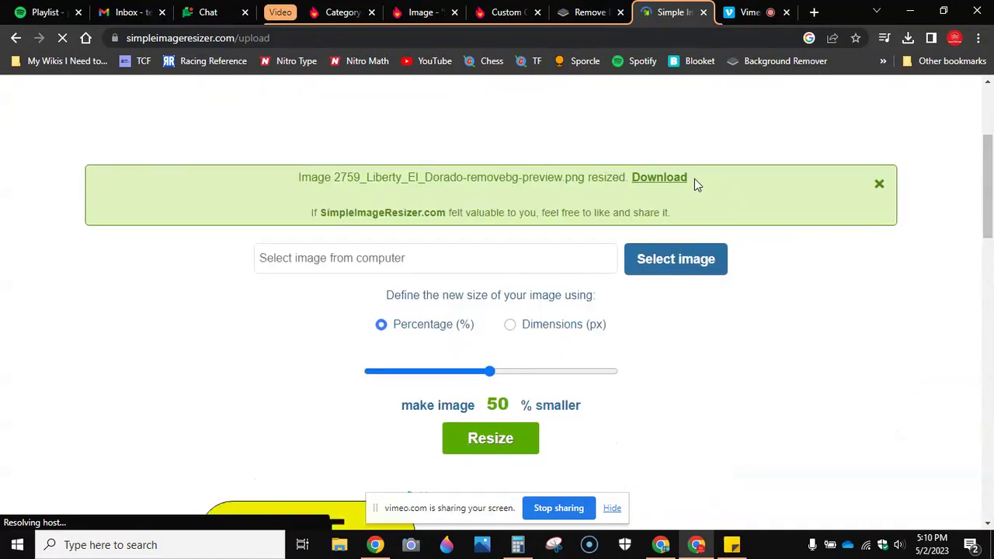
pyautogui.click(561, 326)
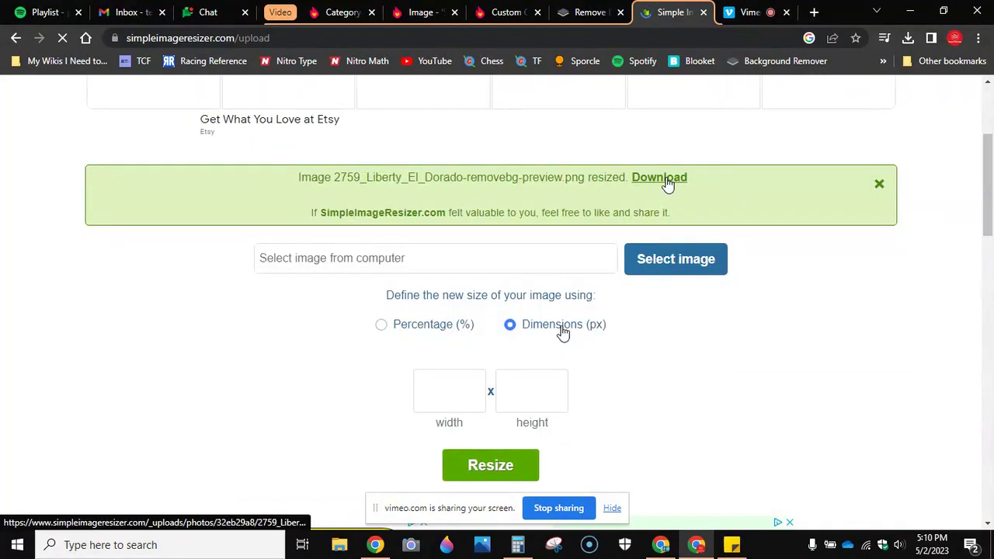
pyautogui.click(665, 181)
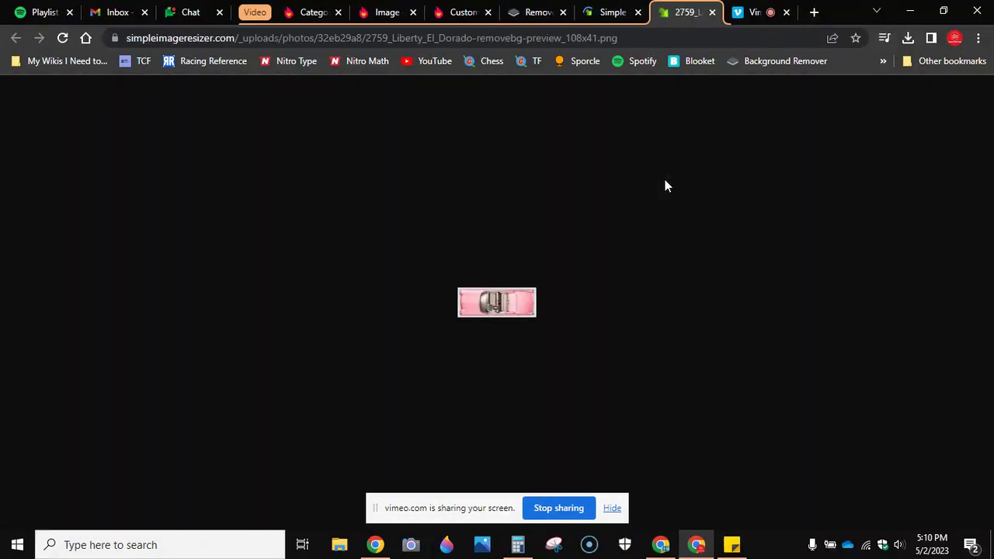
pyautogui.rightClick(477, 292)
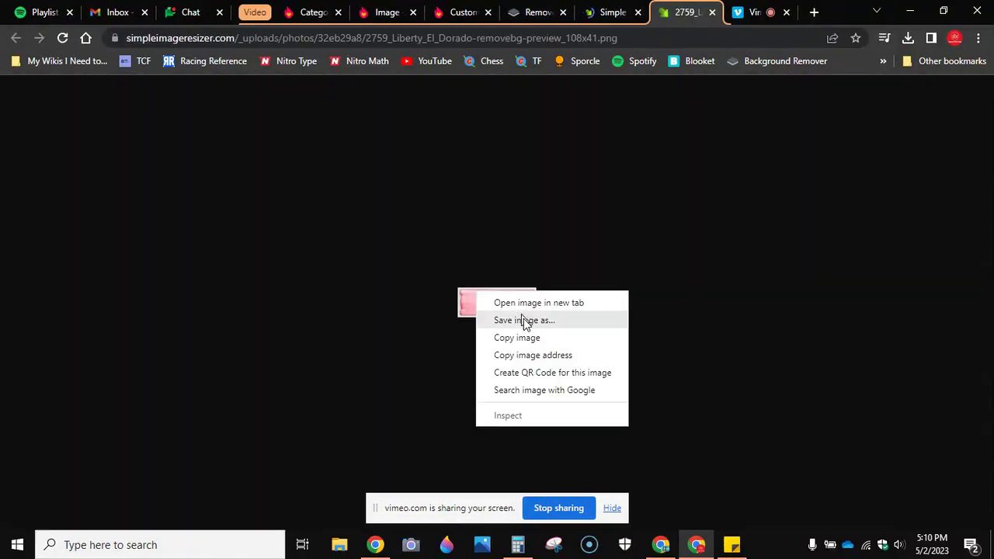
pyautogui.click(525, 321)
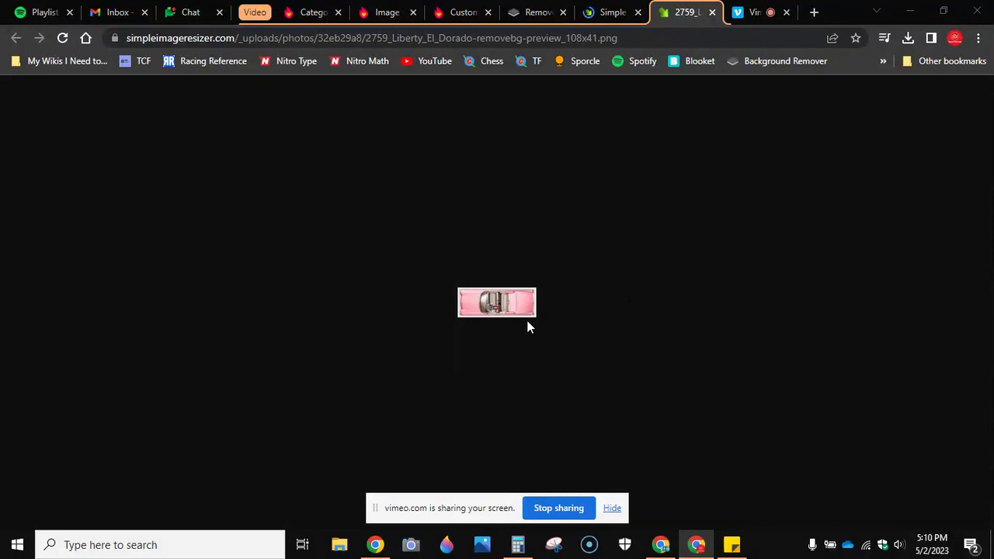
pyautogui.press('Return')
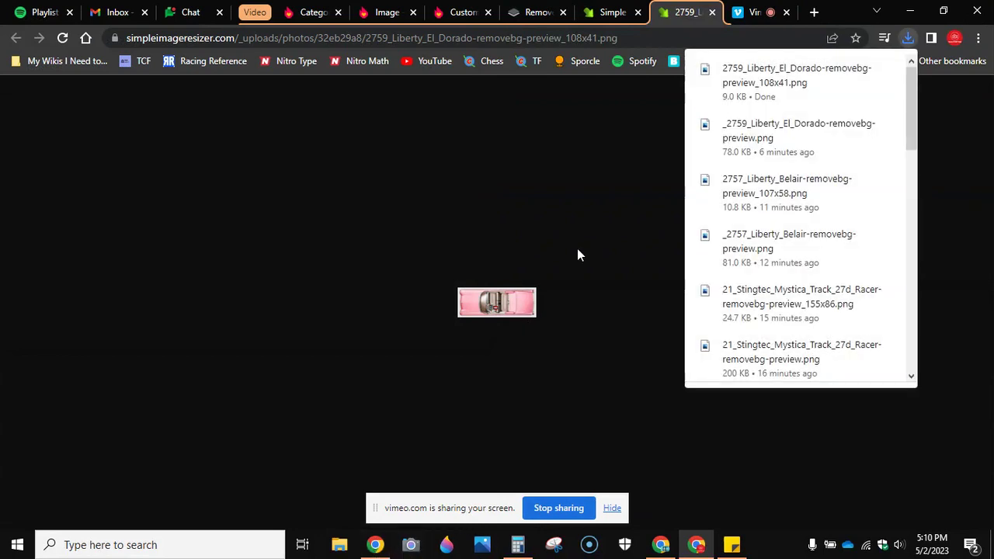
# Step: Open the downloaded 108x41 car image in the photo viewer, rotate it 180 degrees and close the viewer
pyautogui.click(703, 126)
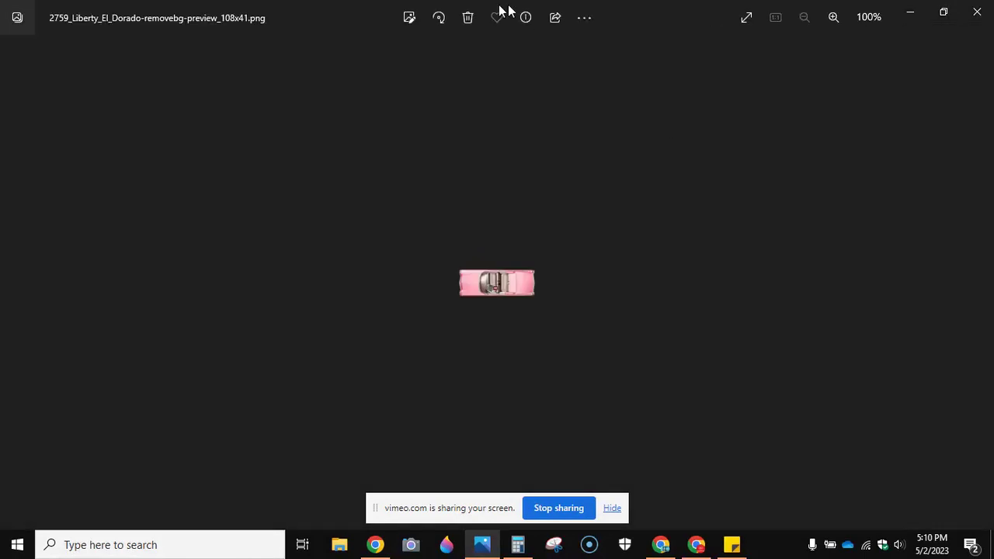
pyautogui.click(439, 18)
pyautogui.click(439, 17)
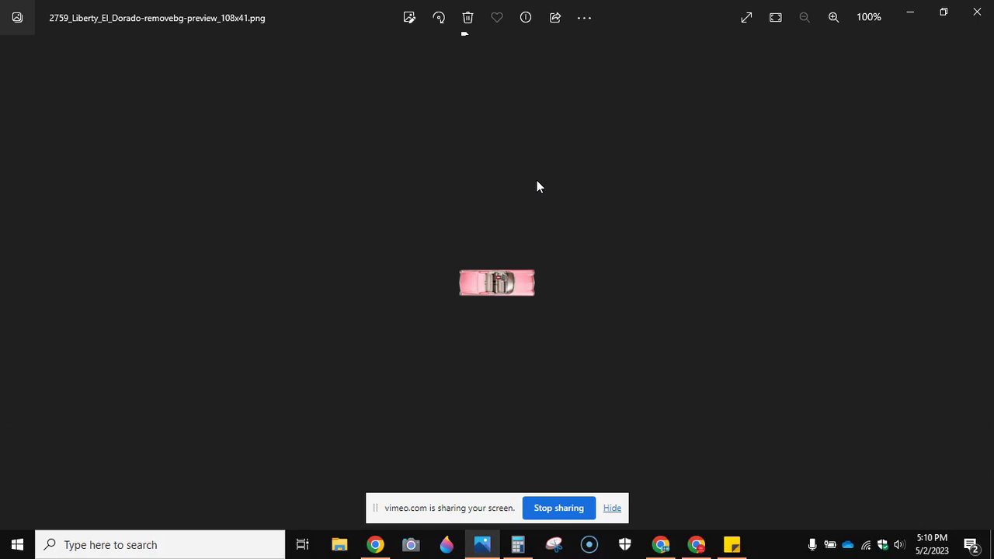
pyautogui.click(988, 7)
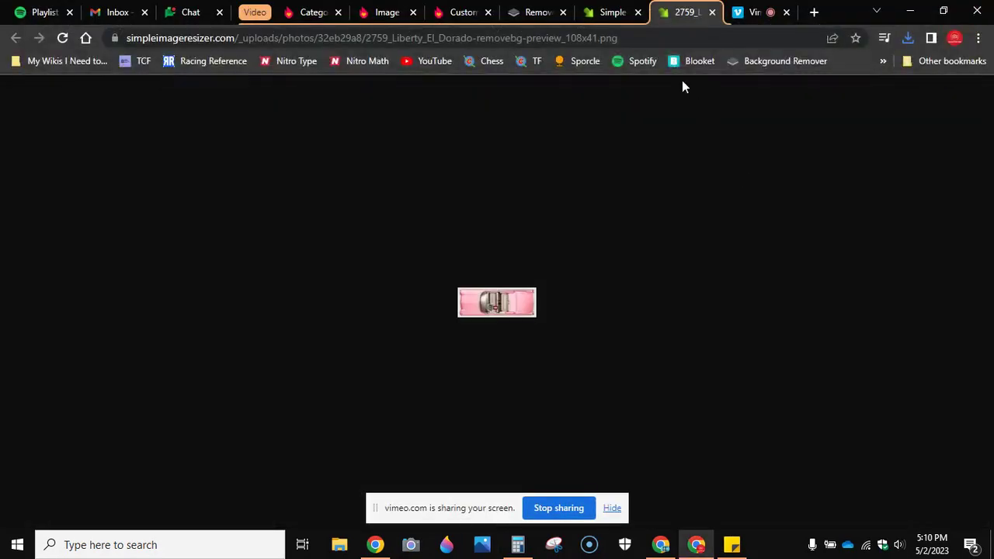
# Step: Close the resized image's page and open the wiki's Custom Cars page for editing in the visual editor
pyautogui.click(713, 12)
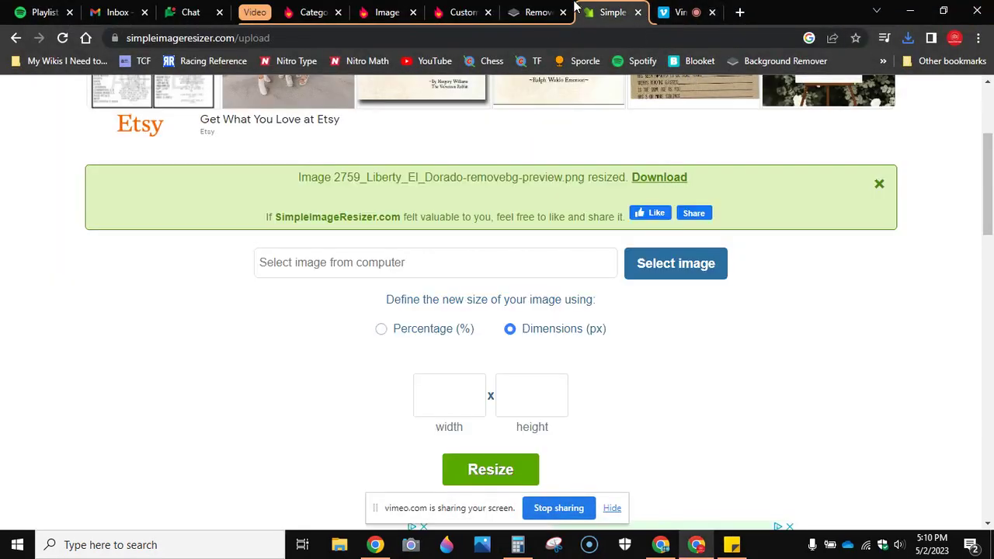
pyautogui.click(536, 13)
pyautogui.click(463, 13)
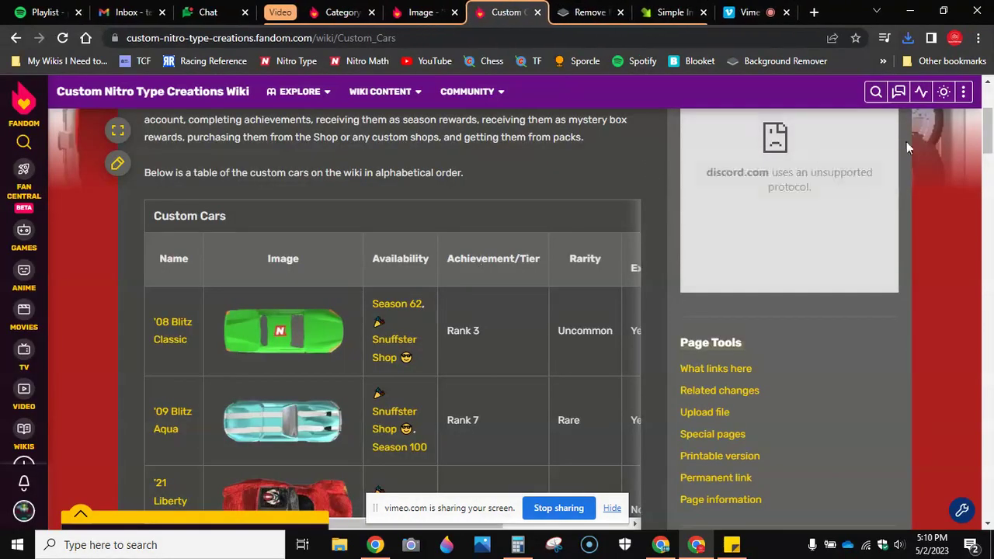
pyautogui.scroll(3, 906, 142)
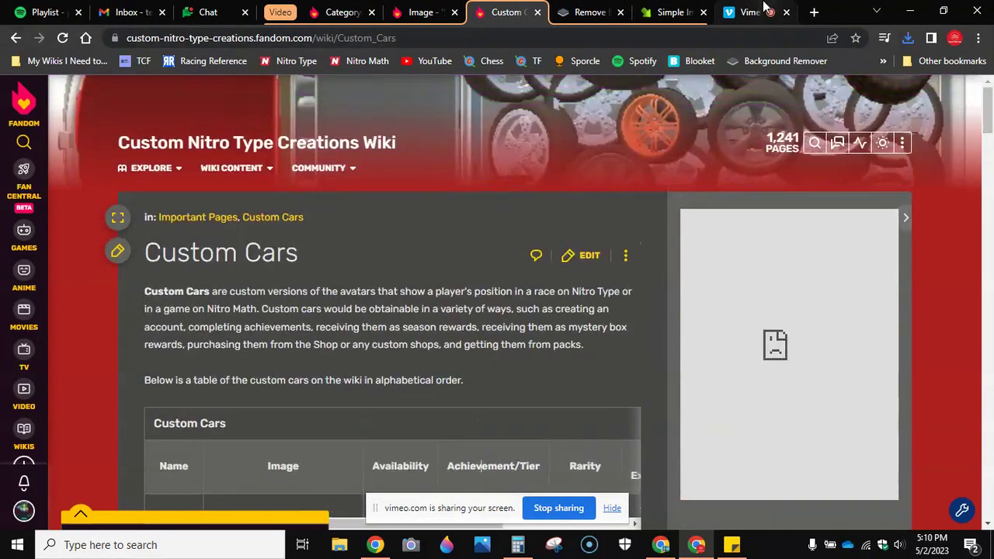
pyautogui.click(750, 11)
pyautogui.click(125, 508)
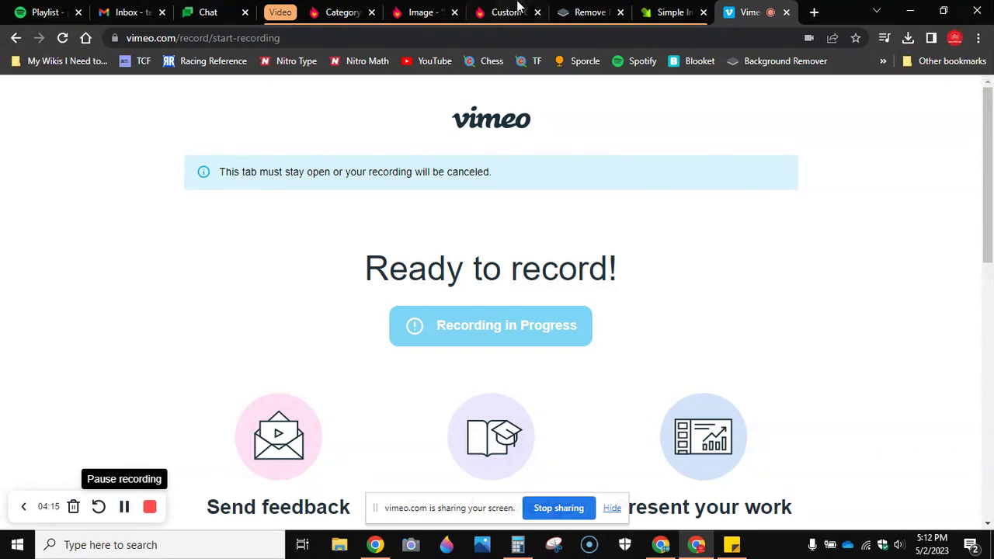
pyautogui.click(508, 9)
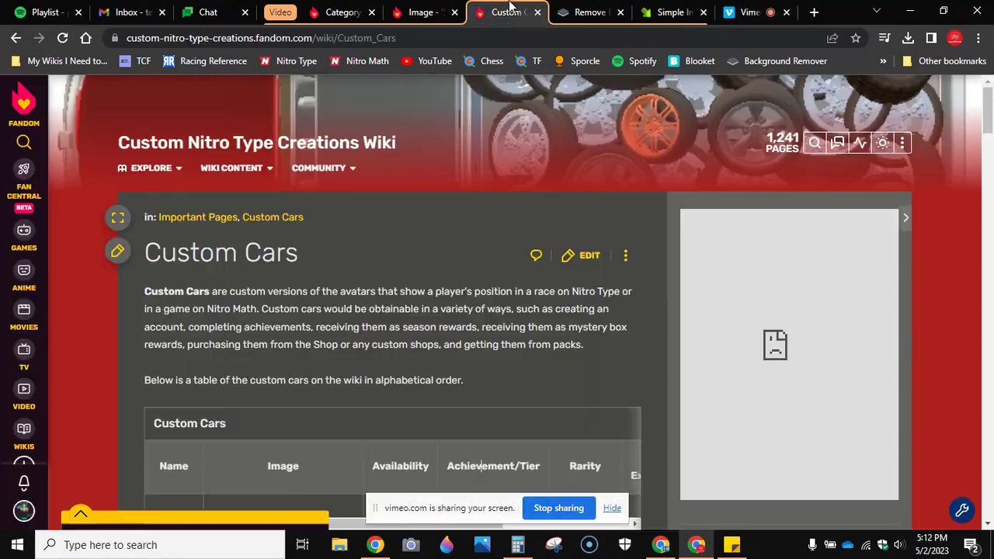
pyautogui.moveTo(989, 113)
pyautogui.mouseDown()
pyautogui.moveTo(988, 198)
pyautogui.moveTo(989, 101)
pyautogui.mouseUp()
pyautogui.click(580, 200)
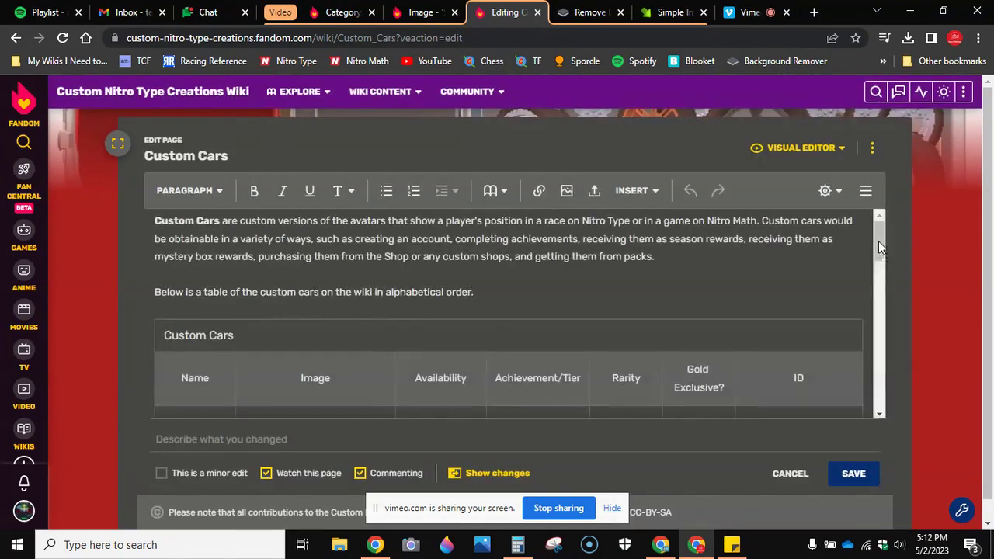
# Step: Insert a new row below the '57 Liberty Belair row at the end of the Custom Cars table
pyautogui.moveTo(880, 241); pyautogui.dragTo(897, 423)
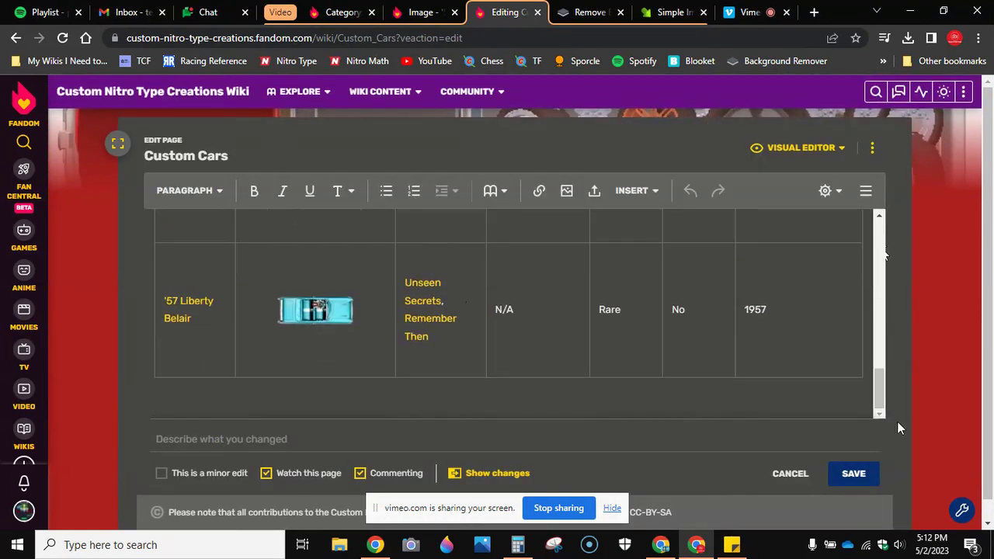
pyautogui.click(187, 303)
pyautogui.click(150, 259)
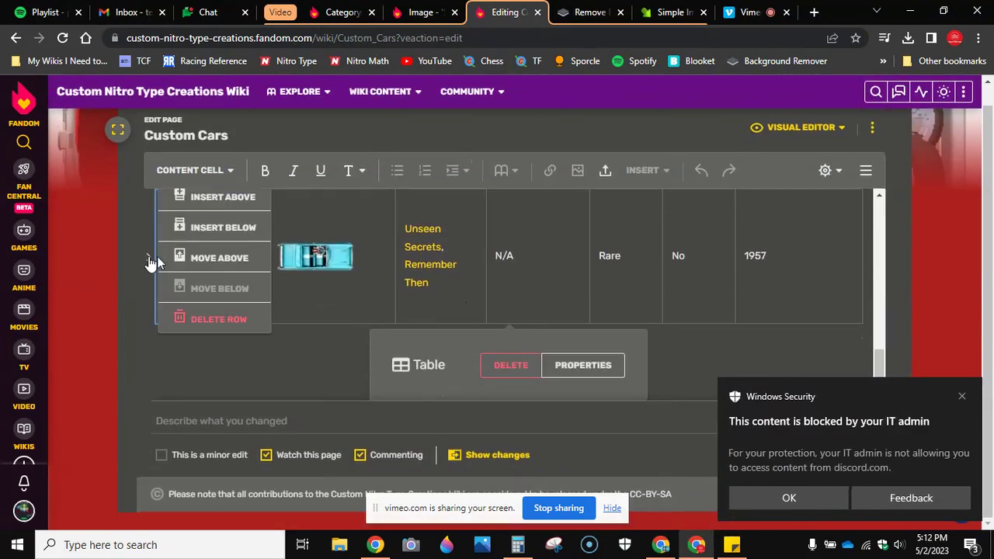
pyautogui.click(218, 228)
pyautogui.click(203, 303)
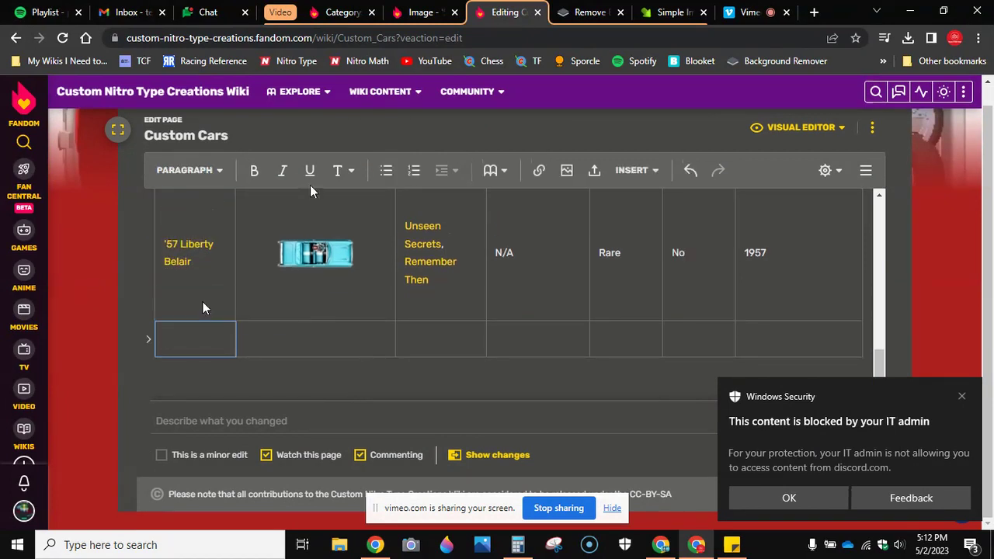
# Step: Copy the '59 Liberty El Dorado page's address and add it as the linked car name in the new row's Name cell
pyautogui.click(400, 9)
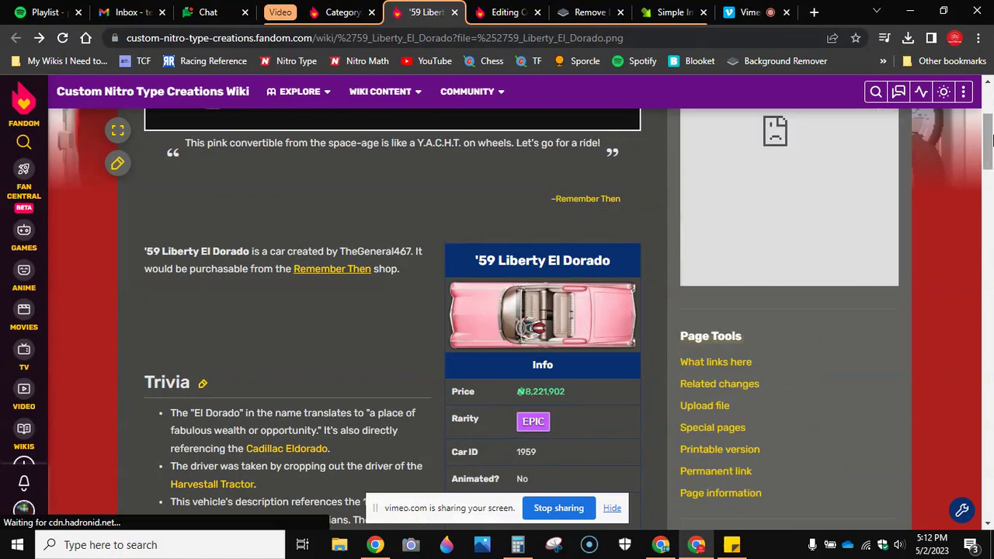
pyautogui.moveTo(988, 136); pyautogui.dragTo(988, 142)
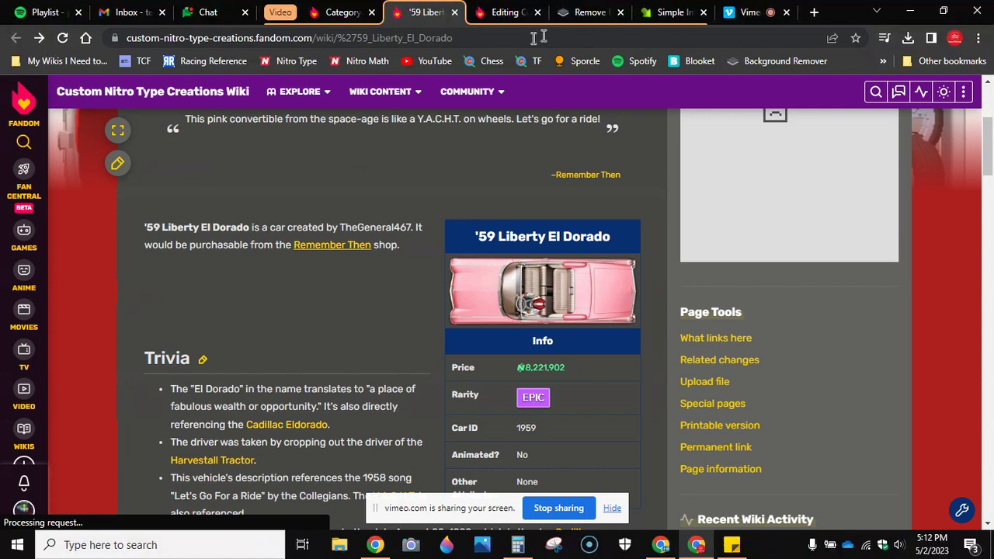
pyautogui.click(533, 38)
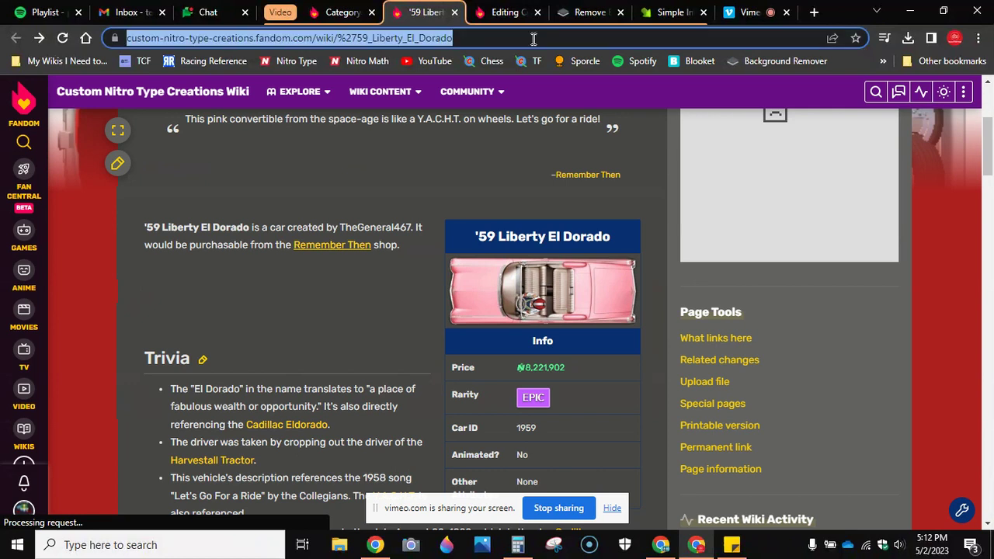
pyautogui.click(521, 15)
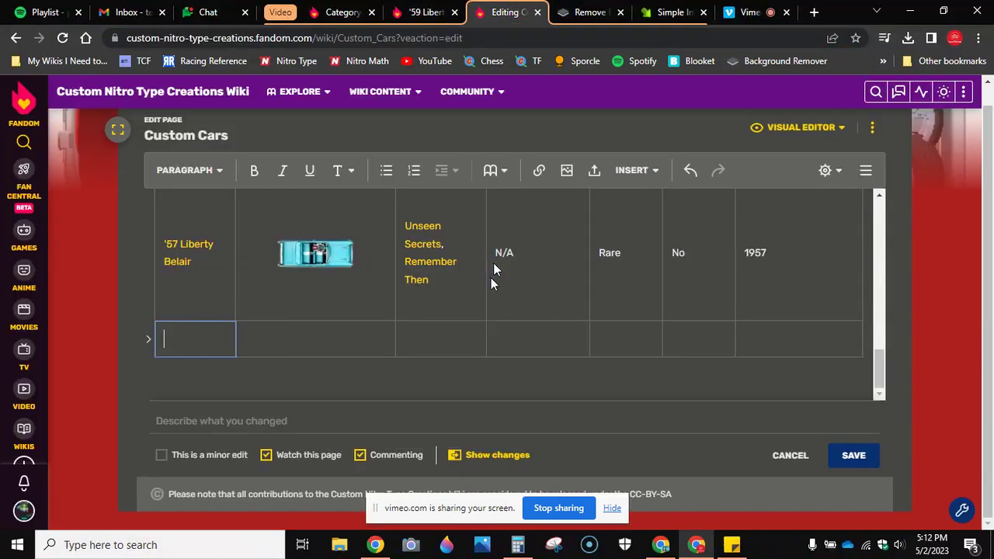
pyautogui.write("'59 Liberty El Dorado")
# Step: Upload 2759_Liberty_El_Dorado-removebg-preview_108x41.png for the new row's Image cell, agreeing to the image policy and terms of use
pyautogui.press('Tab')
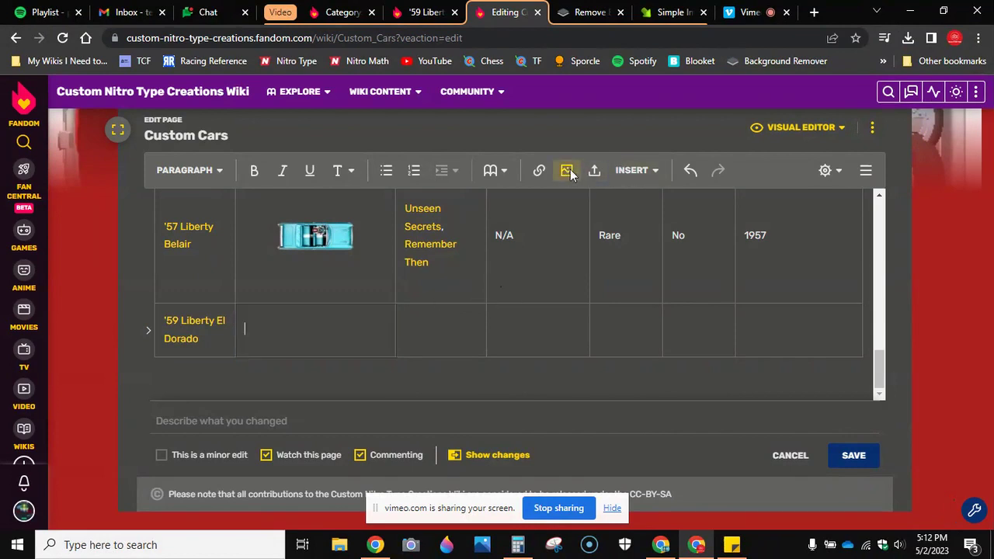
pyautogui.click(568, 170)
pyautogui.click(514, 182)
pyautogui.click(490, 242)
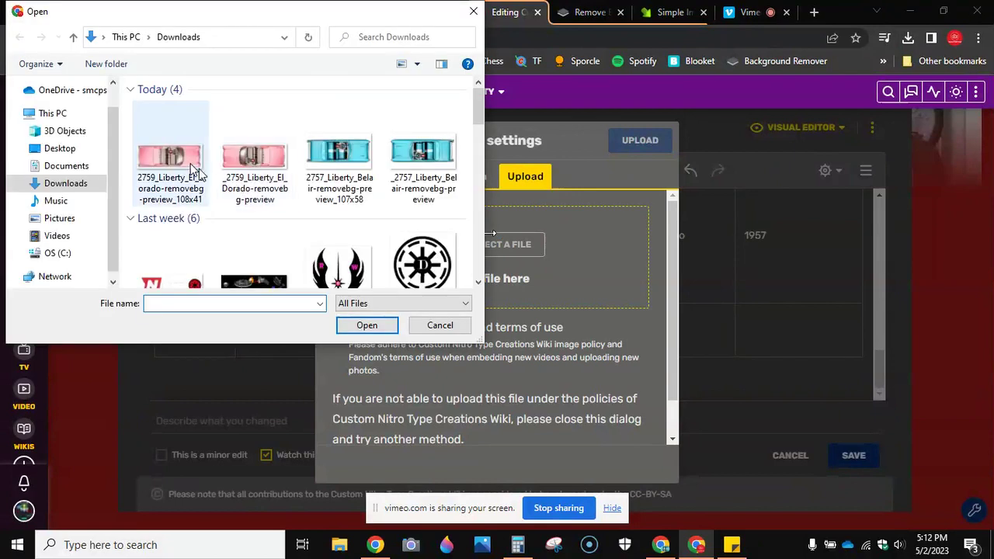
pyautogui.click(171, 158)
pyautogui.doubleClick(169, 155)
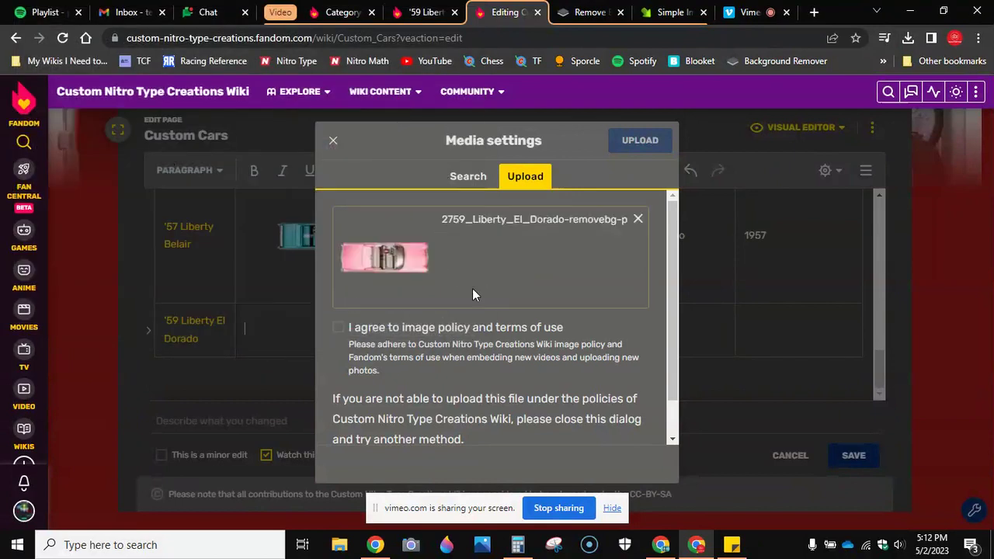
pyautogui.click(433, 330)
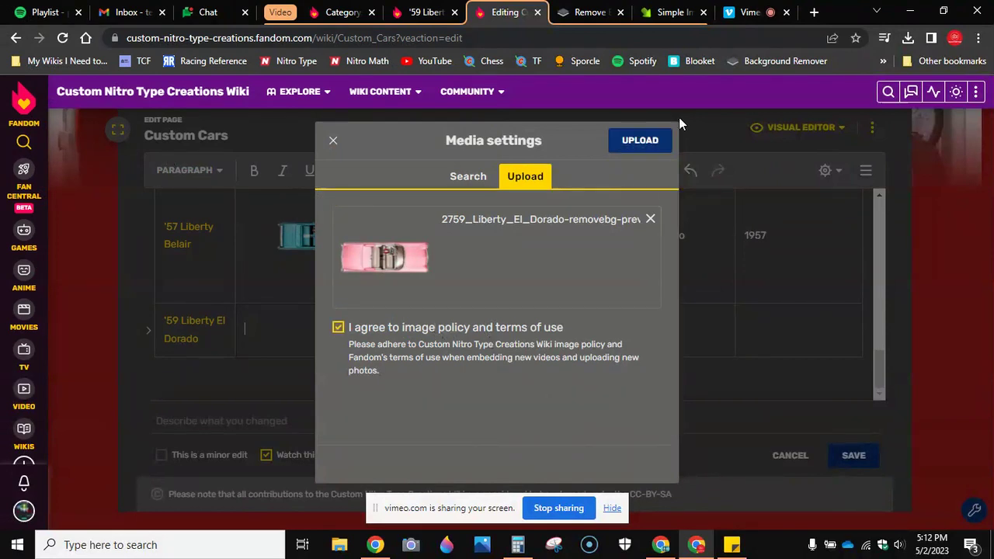
pyautogui.click(637, 143)
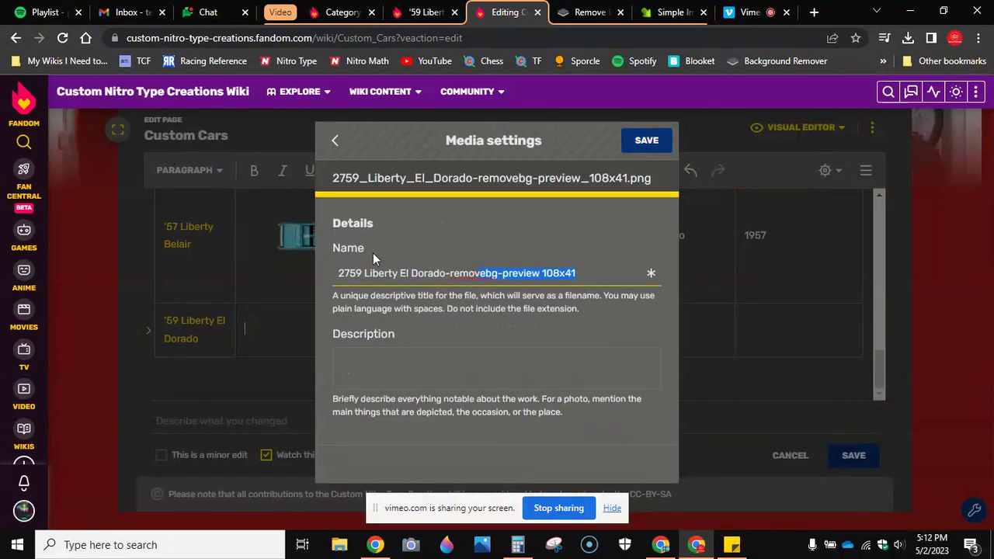
# Step: Name the uploaded file Liberty_el_dorado_small, save it and insert the image in the '59 Liberty El Dorado row
pyautogui.press('BackSpace')
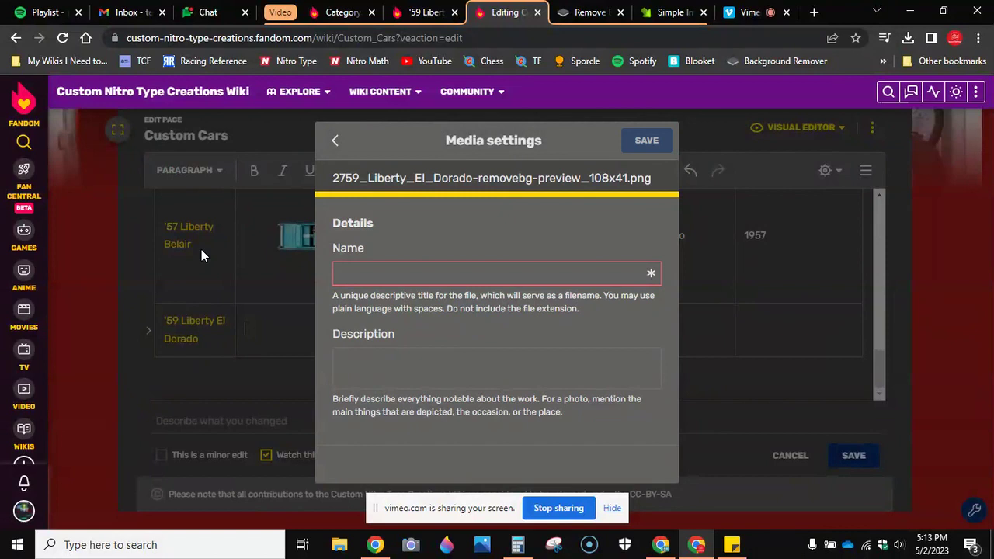
pyautogui.write('Li')
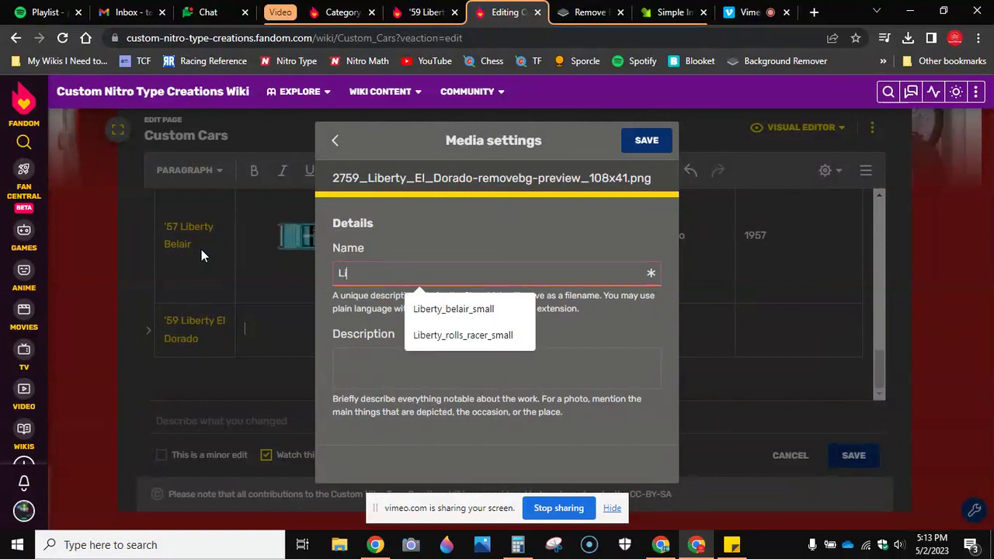
pyautogui.write('berty_el')
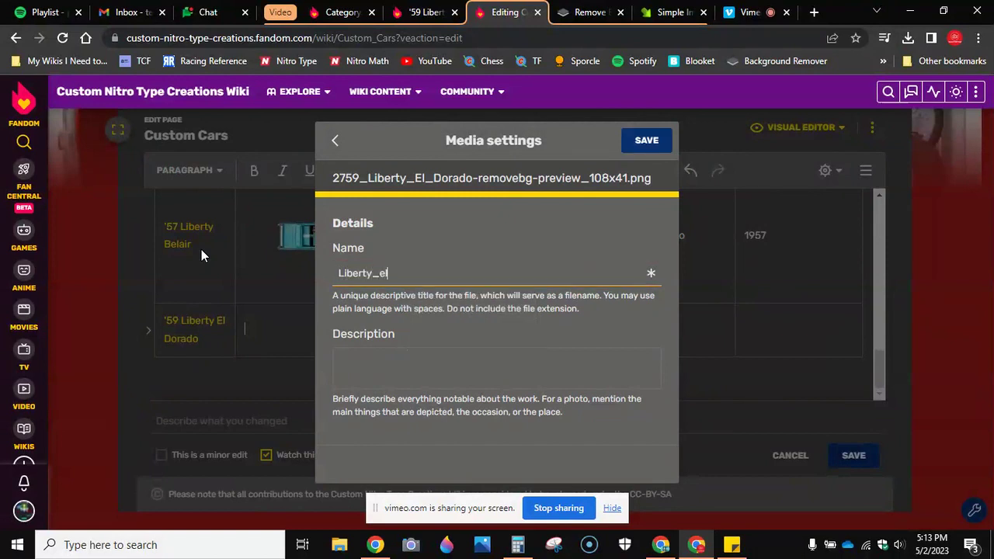
pyautogui.write('_dorado_small')
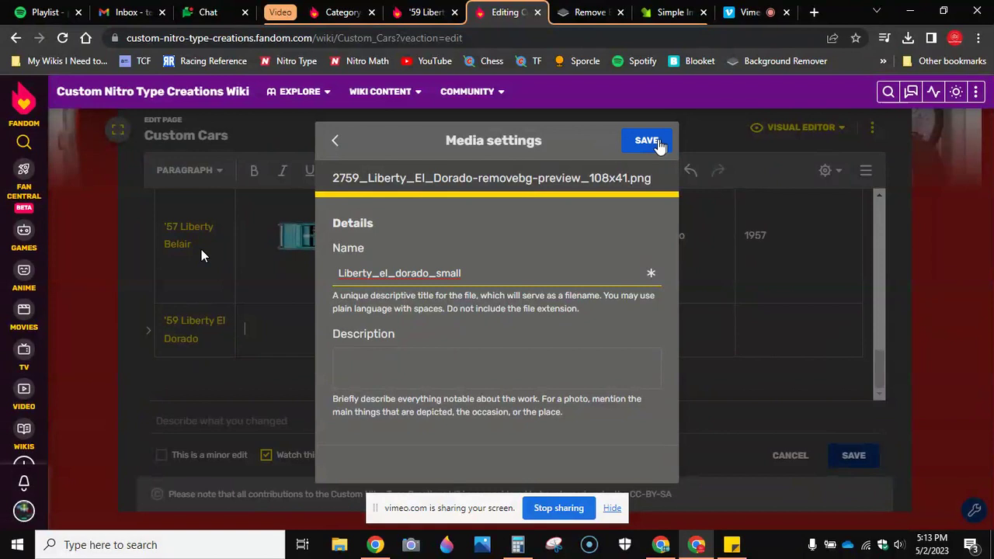
pyautogui.click(750, 12)
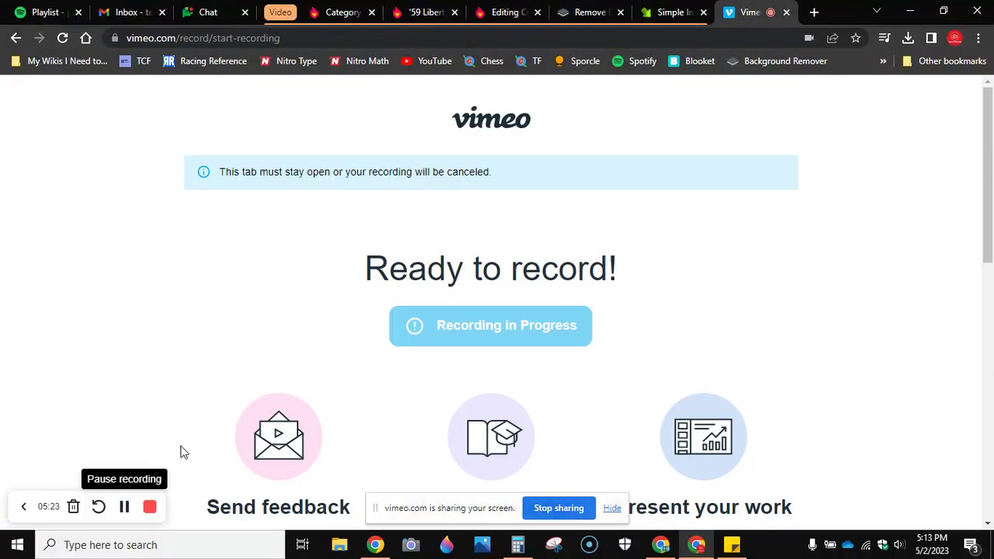
pyautogui.click(505, 9)
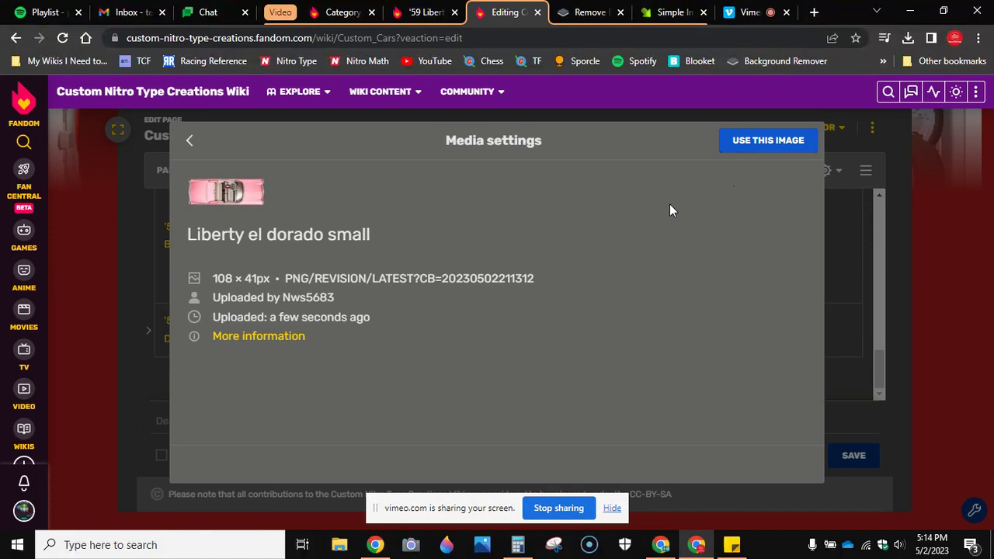
pyautogui.click(748, 148)
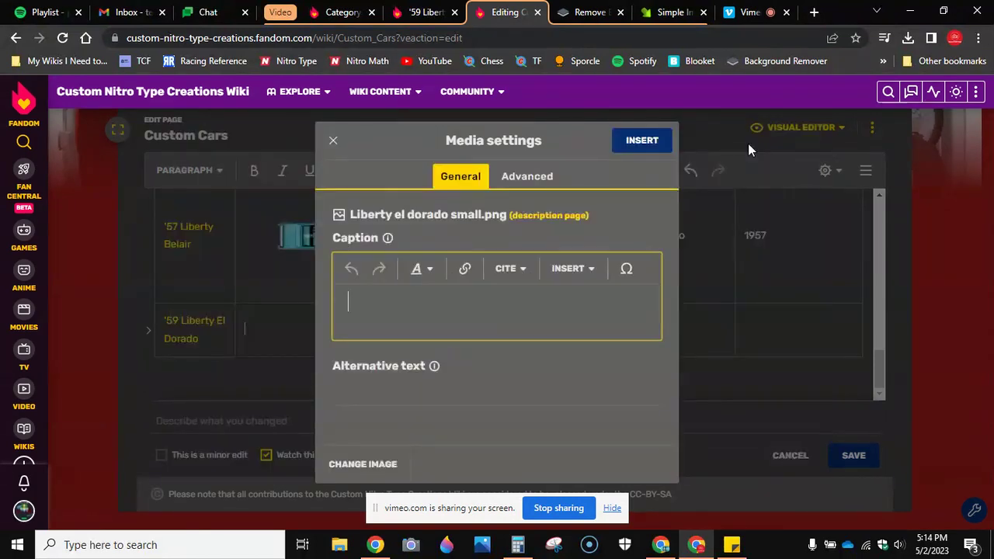
pyautogui.click(661, 145)
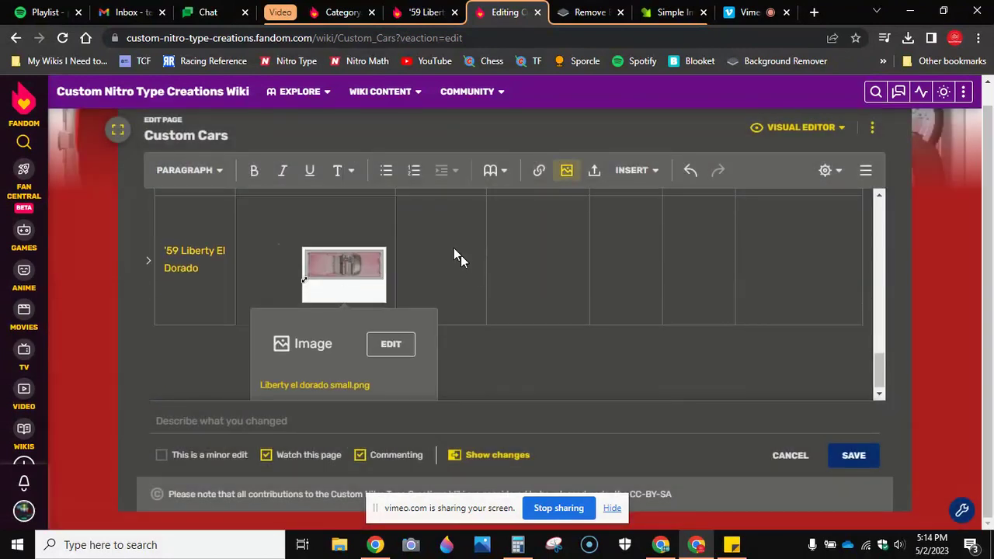
# Step: Copy the Remember Then shop's link from the car's page and add it to the new row's Availability cell
pyautogui.click(455, 248)
pyautogui.click(412, 7)
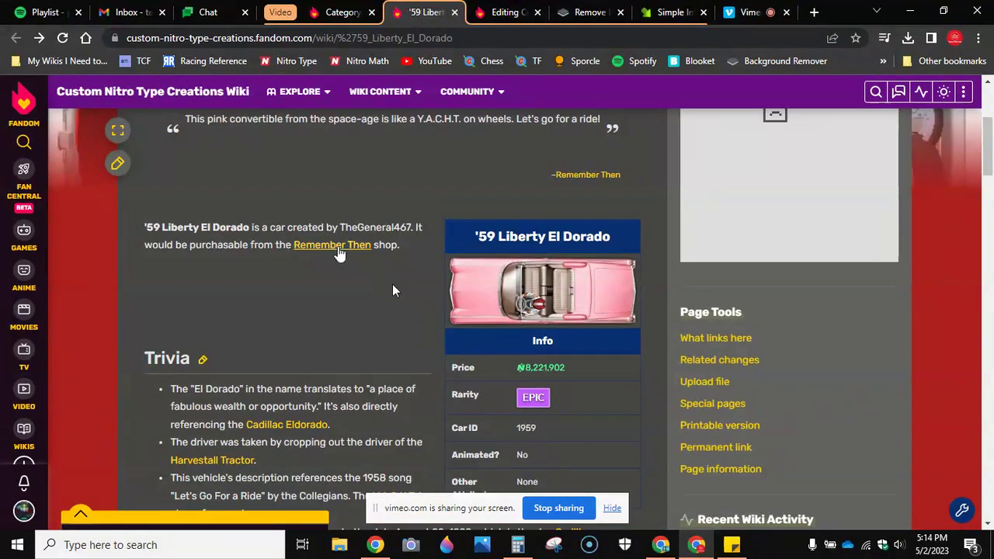
pyautogui.rightClick(335, 247)
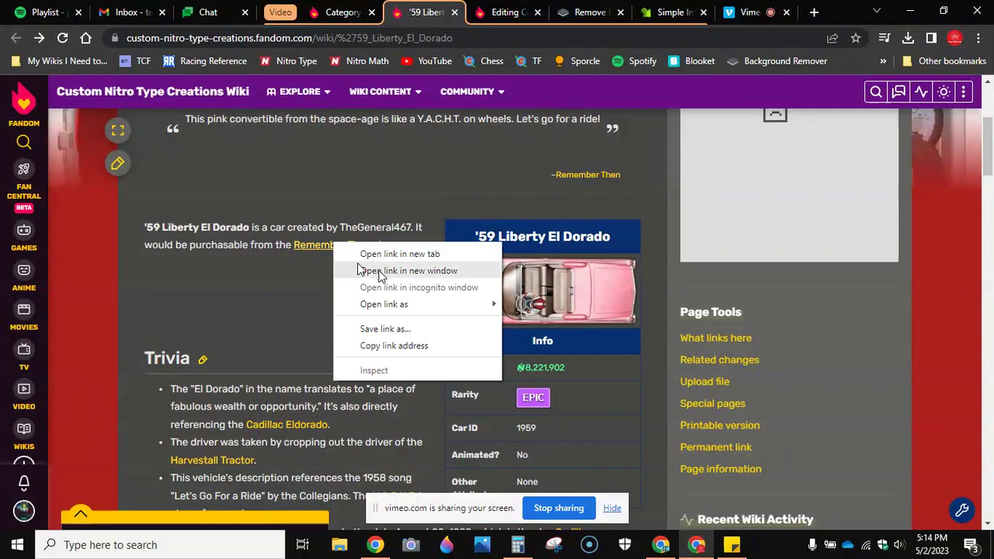
pyautogui.click(391, 346)
pyautogui.click(490, 6)
pyautogui.write('Remember Then')
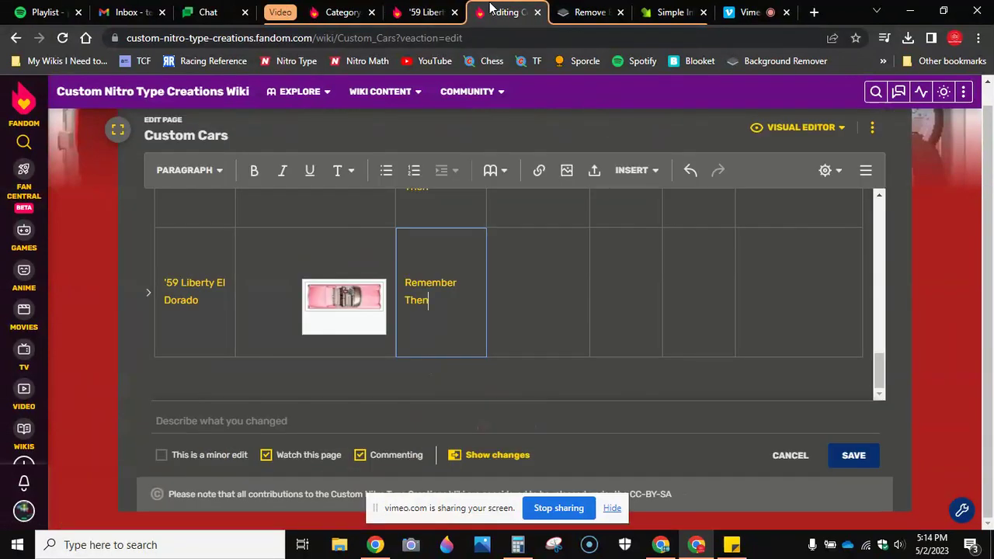
# Step: Fill in the new row with N/A for achievement, Epic for rarity and No for gold exclusive, checking the car's page
pyautogui.press('Tab')
pyautogui.moveTo(880, 365)
pyautogui.mouseDown()
pyautogui.moveTo(878, 261)
pyautogui.moveTo(895, 362)
pyautogui.mouseUp()
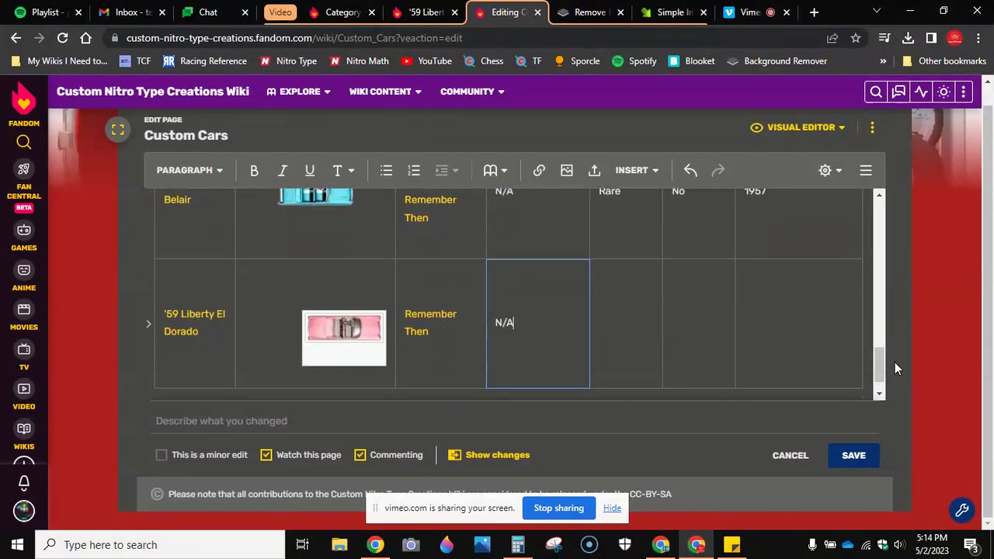
pyautogui.press('Tab')
pyautogui.scroll(2, 895, 362)
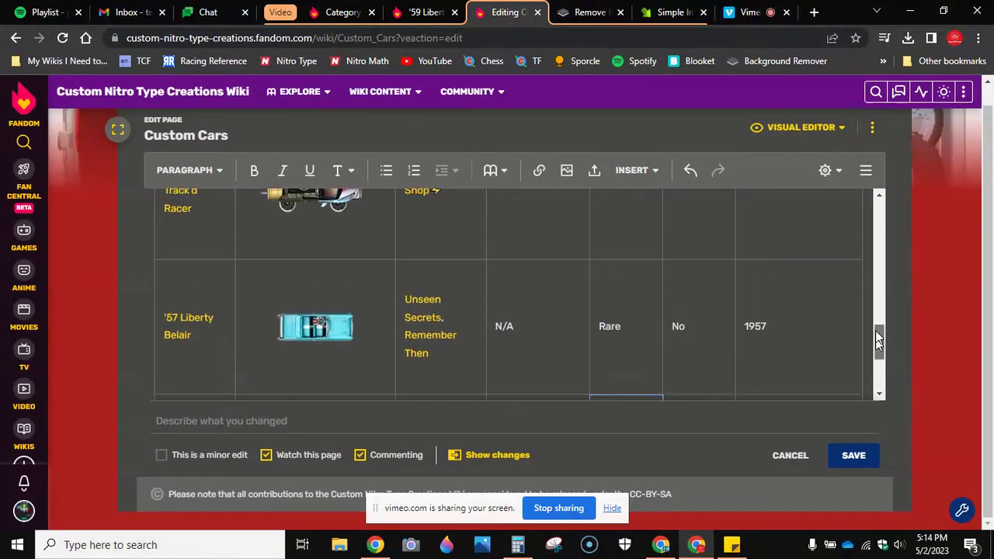
pyautogui.scroll(-2, 888, 365)
pyautogui.click(435, 11)
pyautogui.click(498, 10)
pyautogui.press('Tab')
pyautogui.press('Tab')
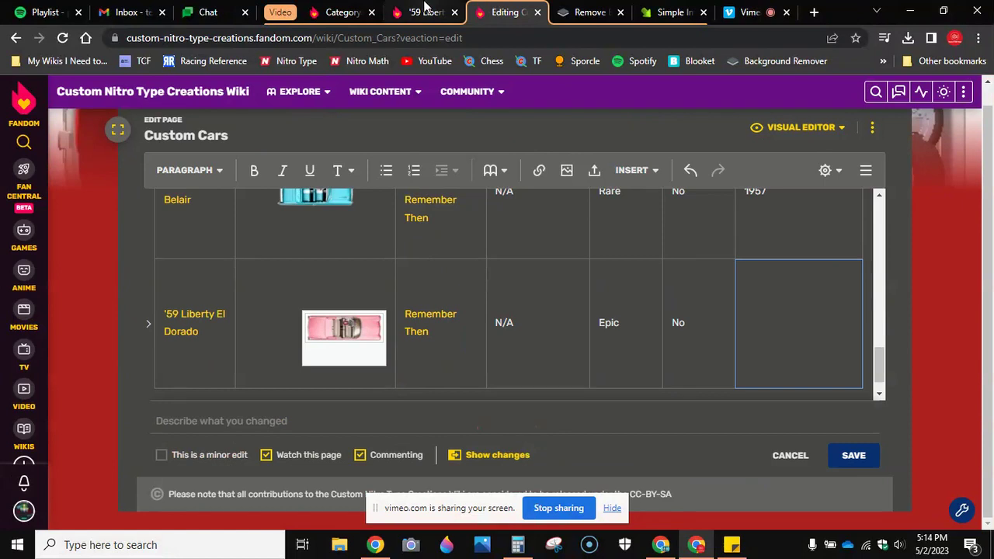
# Step: Look up the car's ID on its page, enter 1959 in the new row's ID cell and save the Custom Cars page
pyautogui.click(426, 11)
pyautogui.click(505, 11)
pyautogui.write('1959')
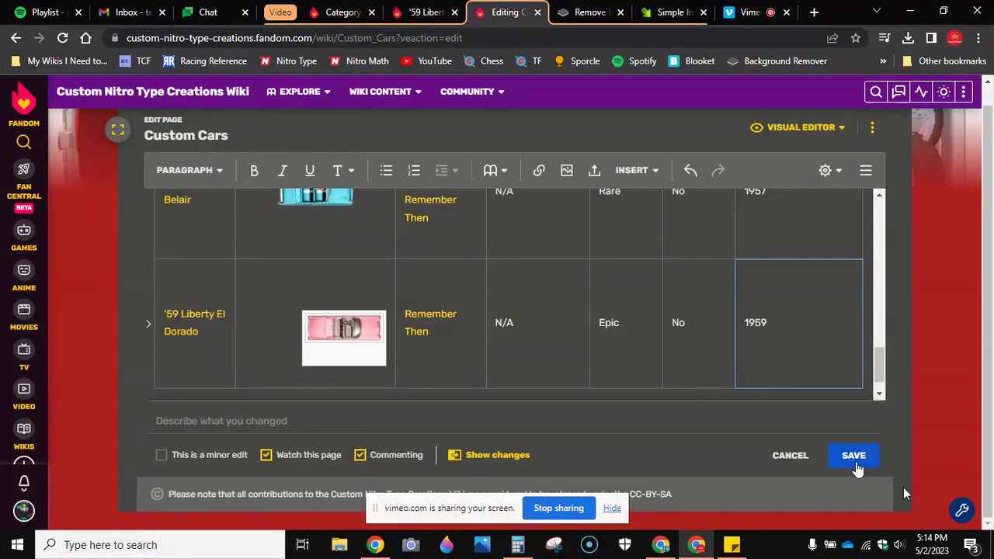
pyautogui.click(856, 461)
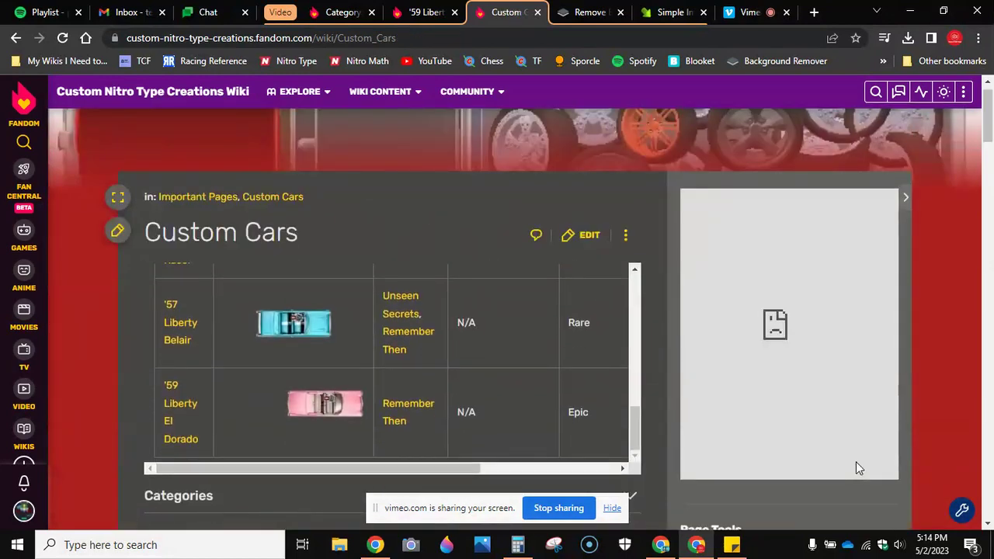
# Step: Edit the Custom Cars source, replace thumb with center in the Liberty el dorado small.png file link and save the page
pyautogui.moveTo(992, 146)
pyautogui.mouseDown()
pyautogui.moveTo(991, 182)
pyautogui.moveTo(991, 136)
pyautogui.mouseUp()
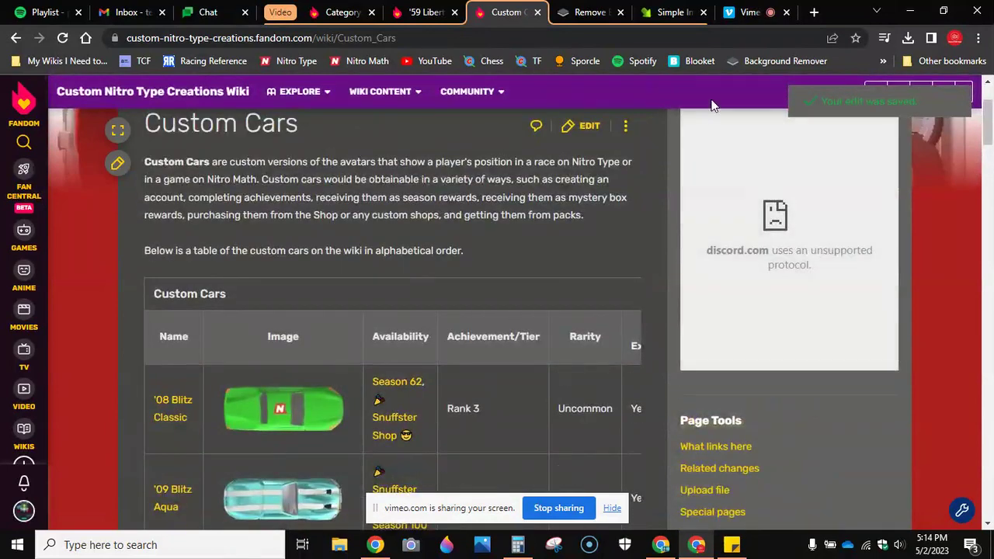
pyautogui.moveTo(626, 126)
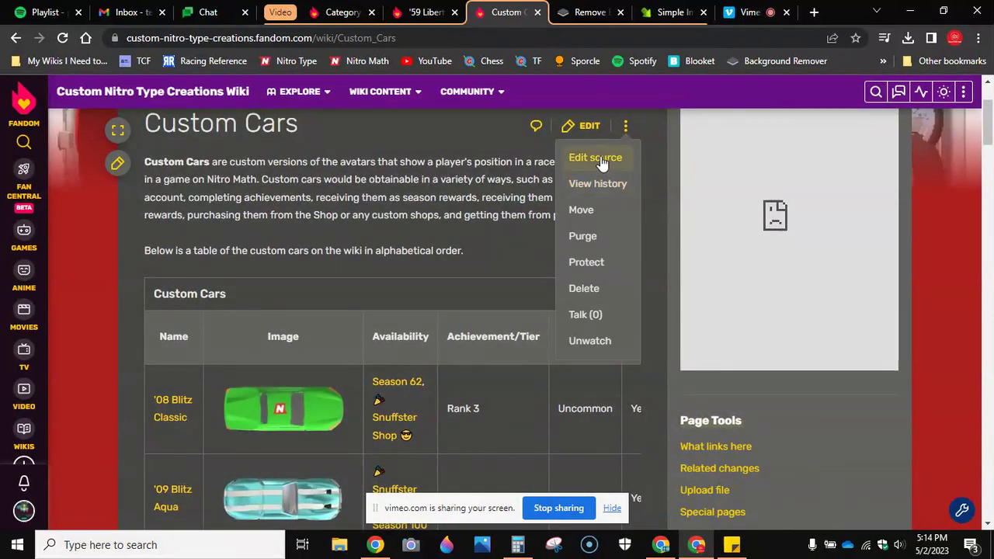
pyautogui.click(602, 158)
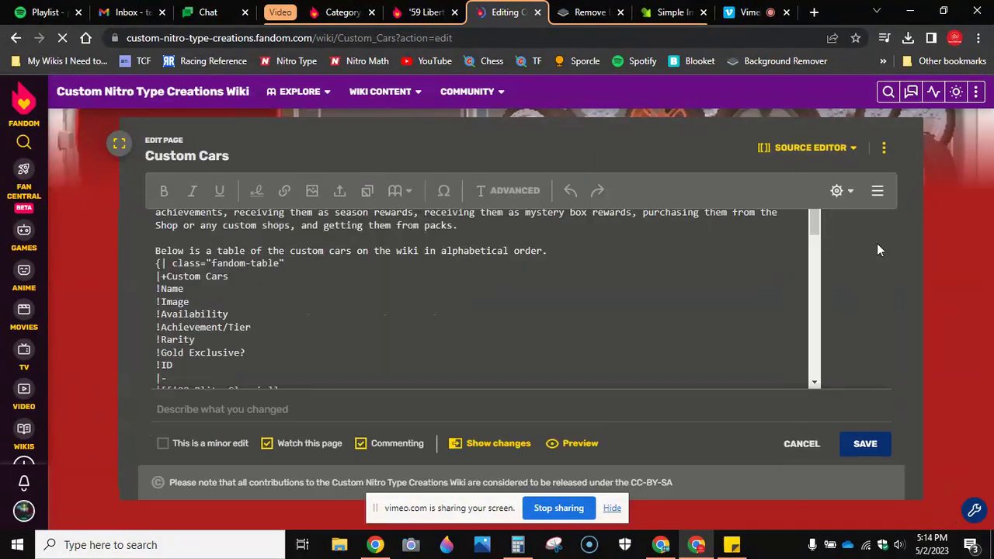
pyautogui.moveTo(879, 243); pyautogui.dragTo(894, 435)
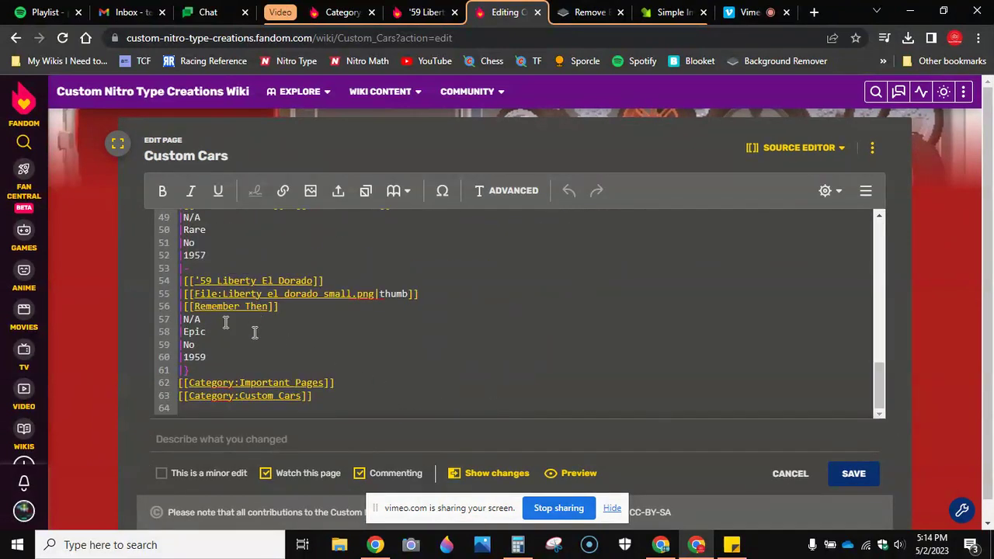
pyautogui.doubleClick(389, 295)
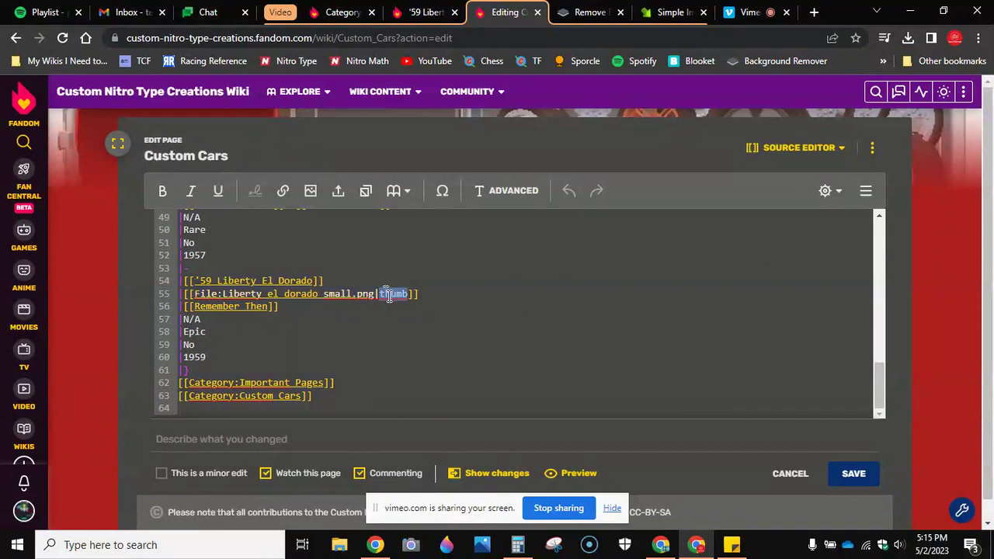
pyautogui.write('center')
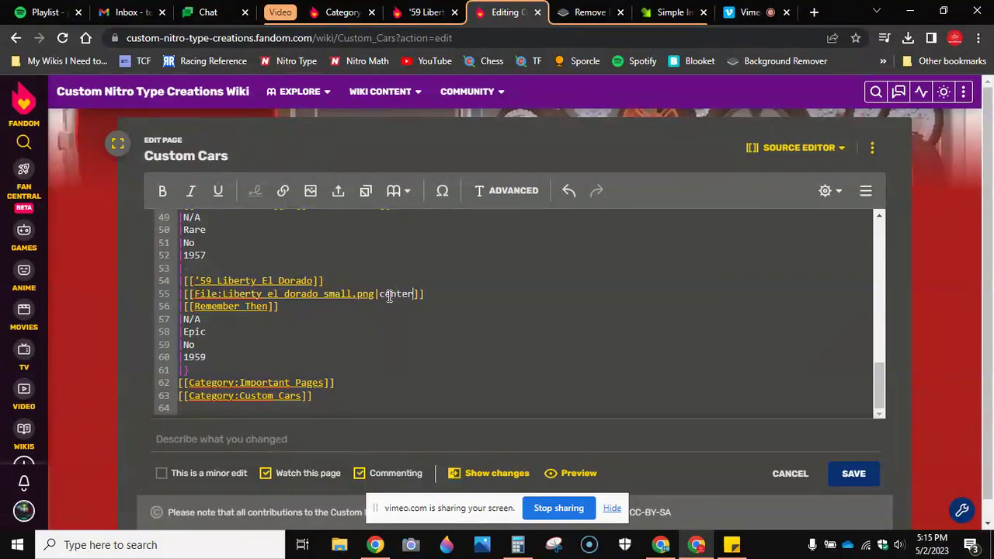
pyautogui.click(864, 479)
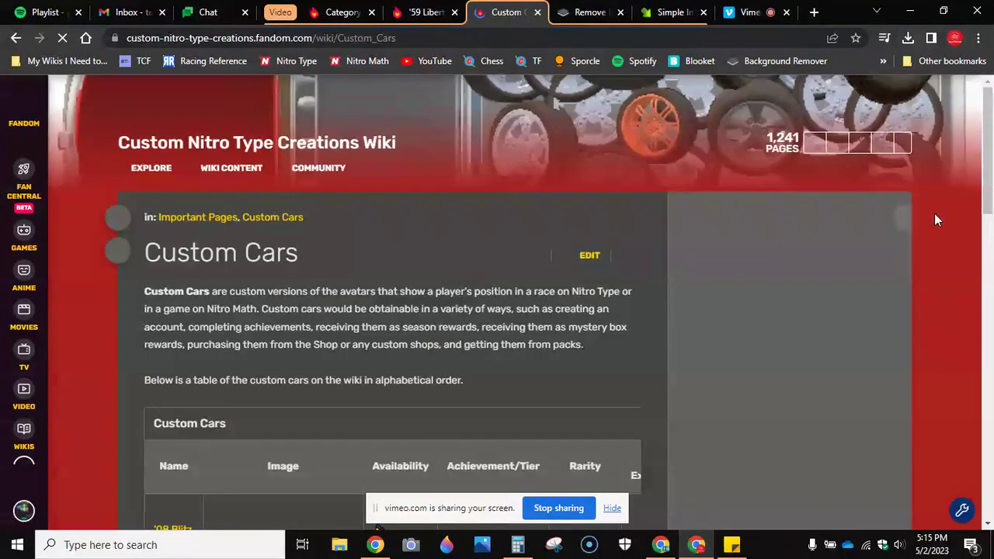
# Step: Check the '59 Liberty El Dorado row in the saved Custom Cars table and close the car's own page
pyautogui.moveTo(989, 185); pyautogui.dragTo(992, 347)
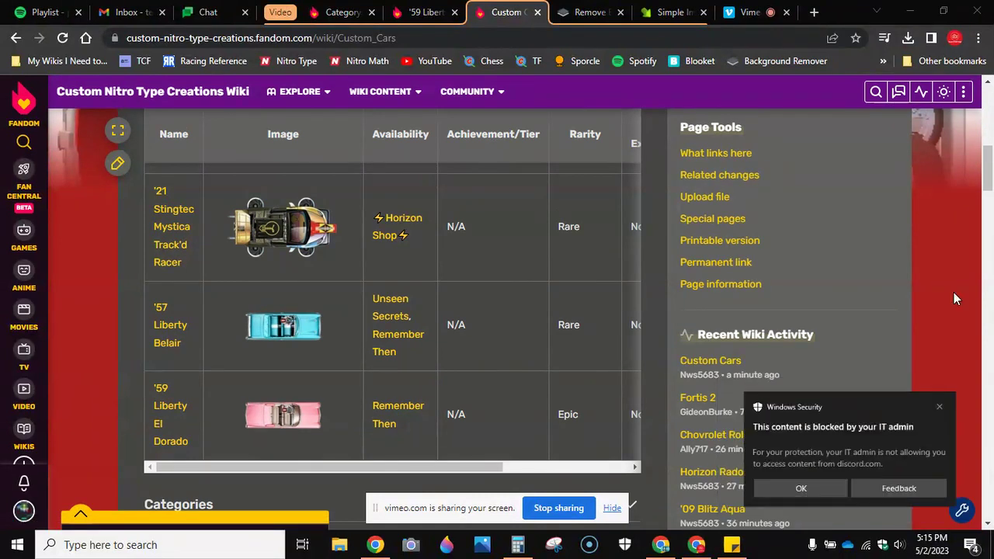
pyautogui.moveTo(985, 159); pyautogui.dragTo(986, 97)
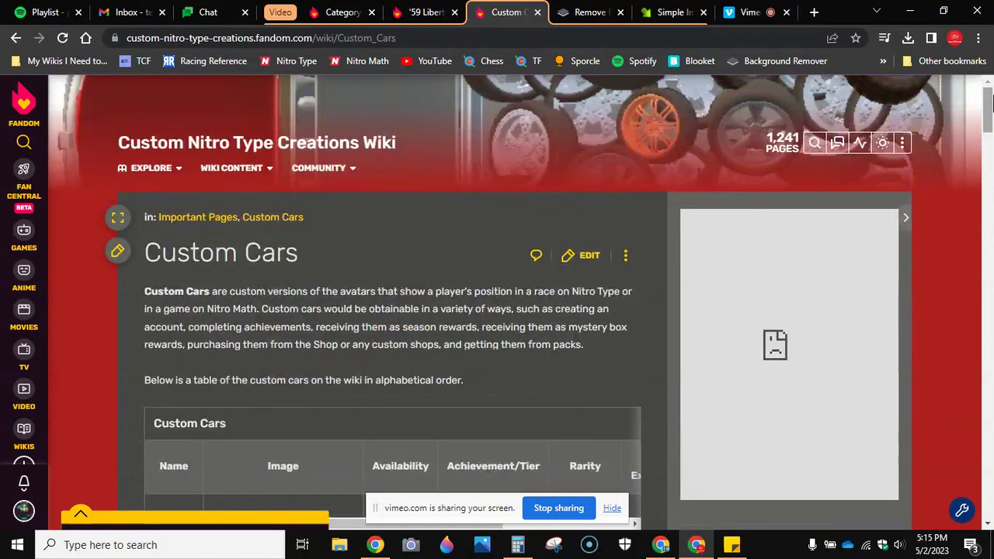
pyautogui.scroll(-4, 498, 310)
pyautogui.click(454, 13)
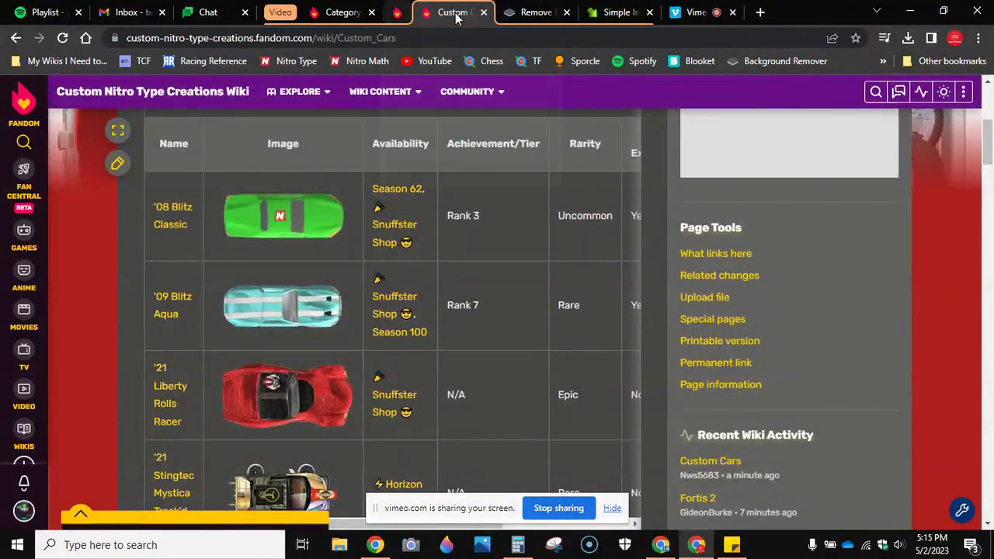
# Step: Compare the Custom Cars table's last rows with the reloaded Custom Cars category listing around '59 Liberty El Dorado
pyautogui.moveTo(988, 141); pyautogui.dragTo(989, 146)
pyautogui.scroll(-3, 989, 146)
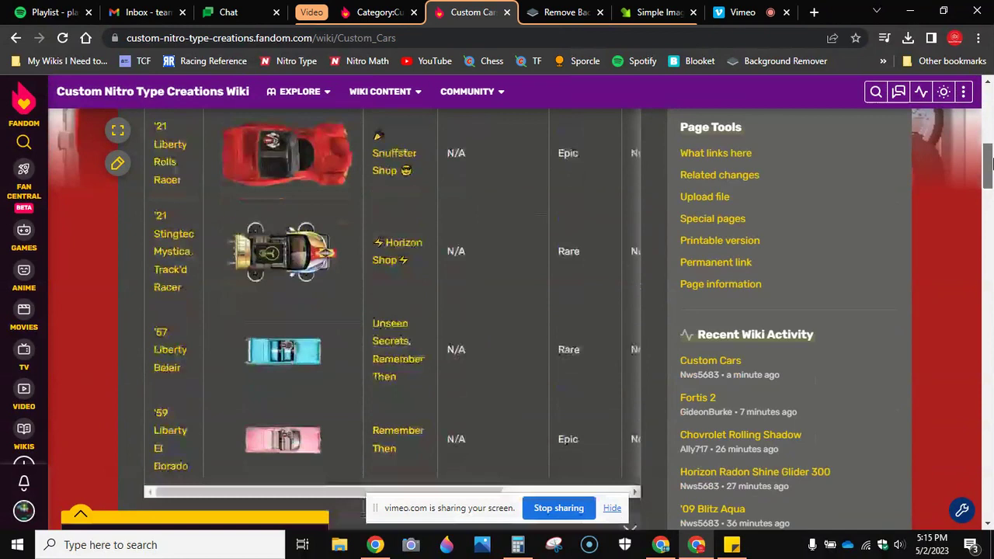
pyautogui.click(383, 11)
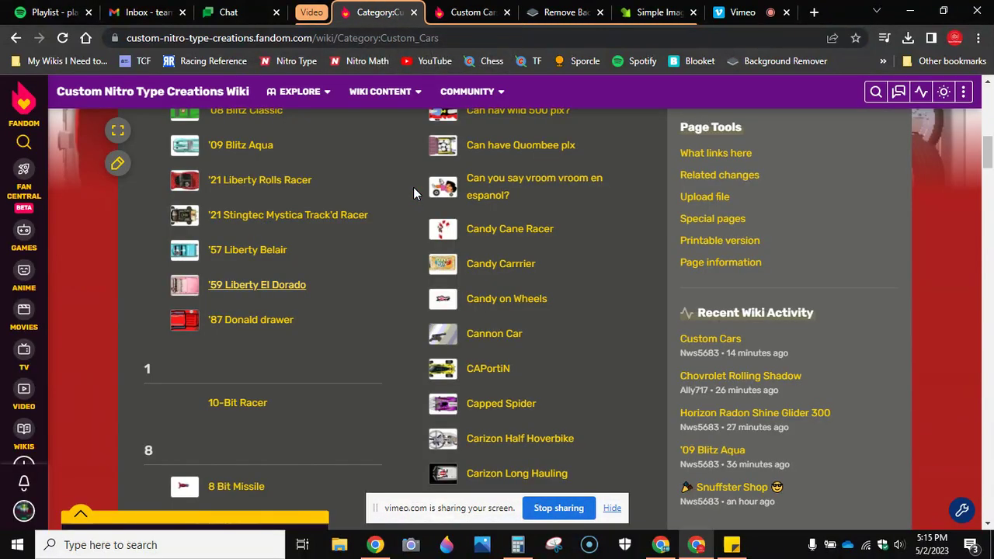
pyautogui.click(63, 37)
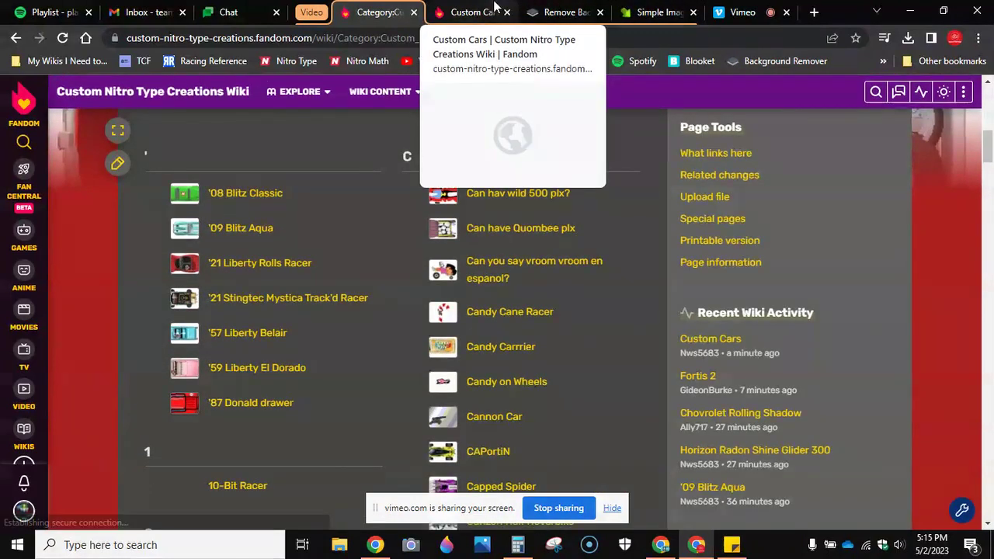
pyautogui.moveTo(990, 150); pyautogui.dragTo(989, 143)
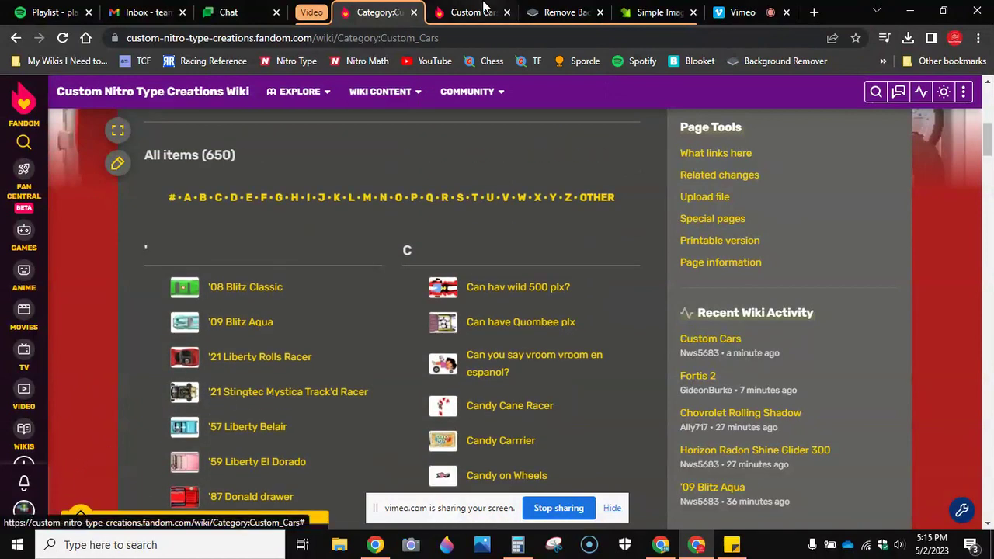
# Step: Open the signed-in account's own profile page in place of the Custom Cars page and look over its Cars I've Created section
pyautogui.hotkey('ctrl', 'Tab')
pyautogui.click(24, 509)
pyautogui.click(92, 511)
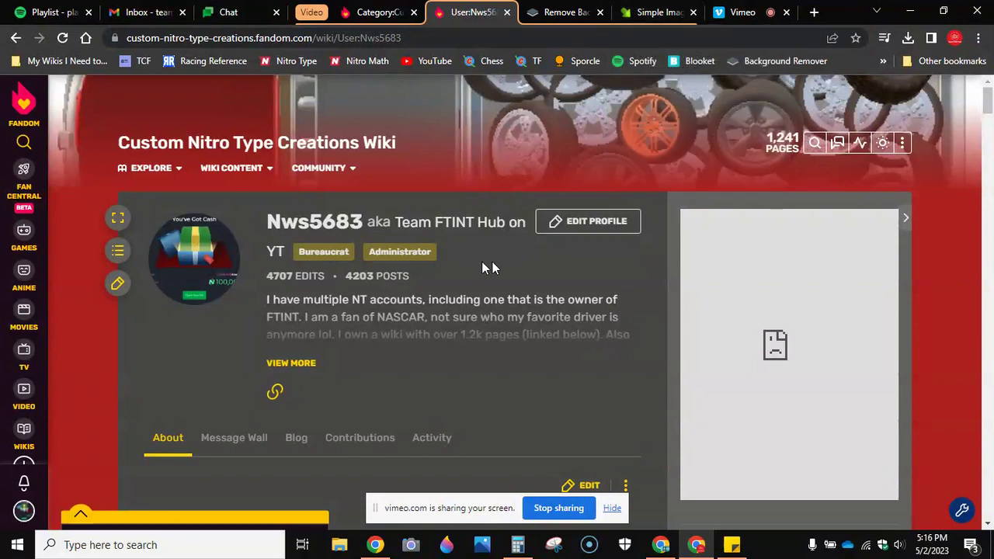
pyautogui.scroll(-15, 482, 268)
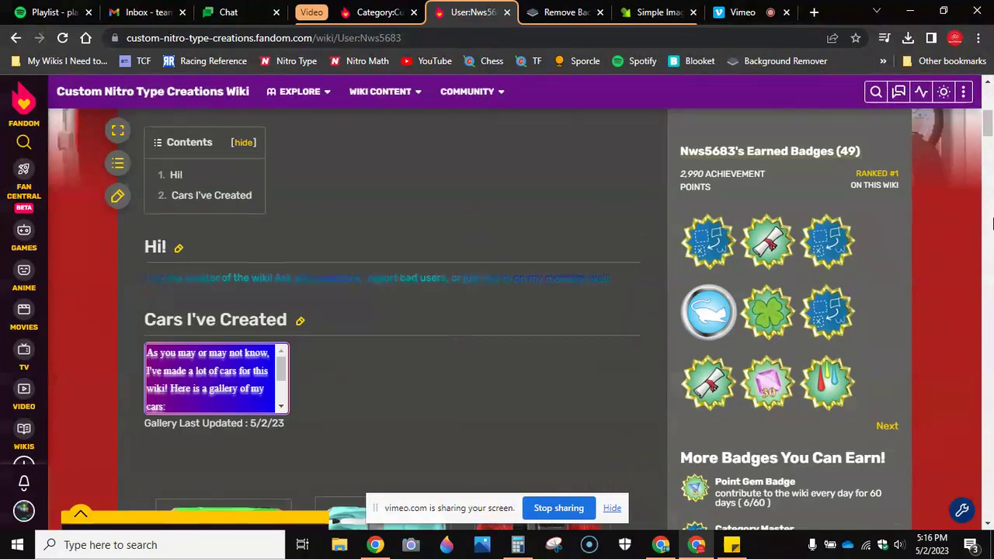
pyautogui.moveTo(989, 171); pyautogui.dragTo(991, 74)
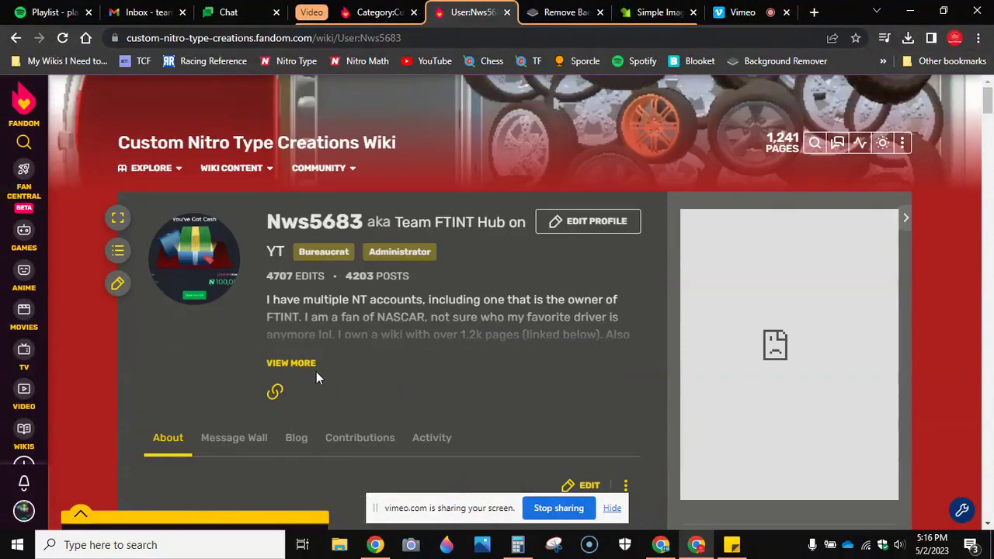